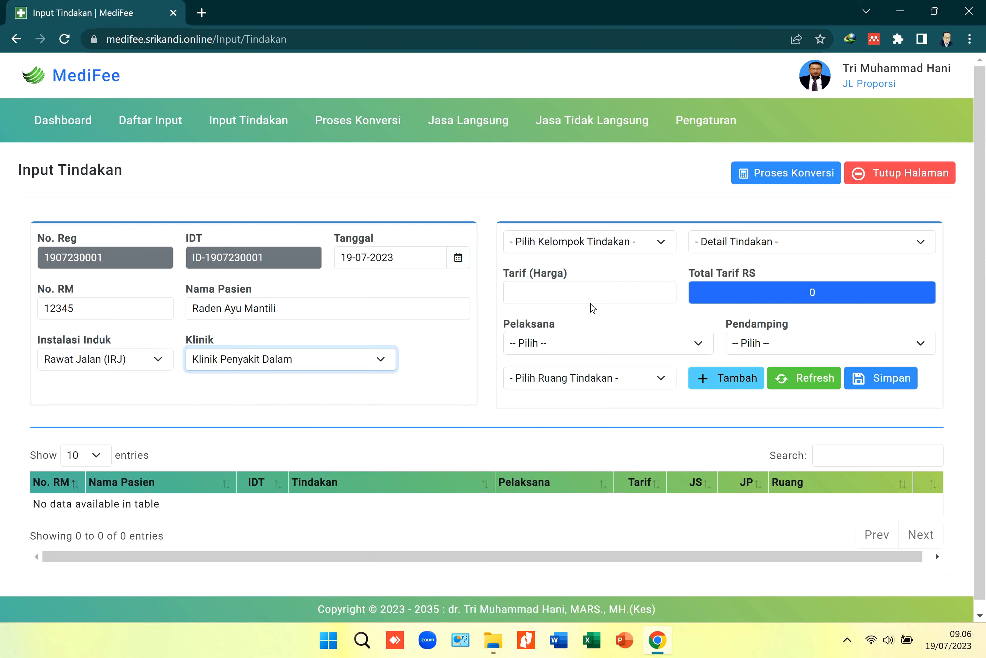
Choose Pemeriksaan dan Konsultasi as the treatment group and Pemeriksaan Dokter Spesialis as its detail
click(652, 250)
click(633, 274)
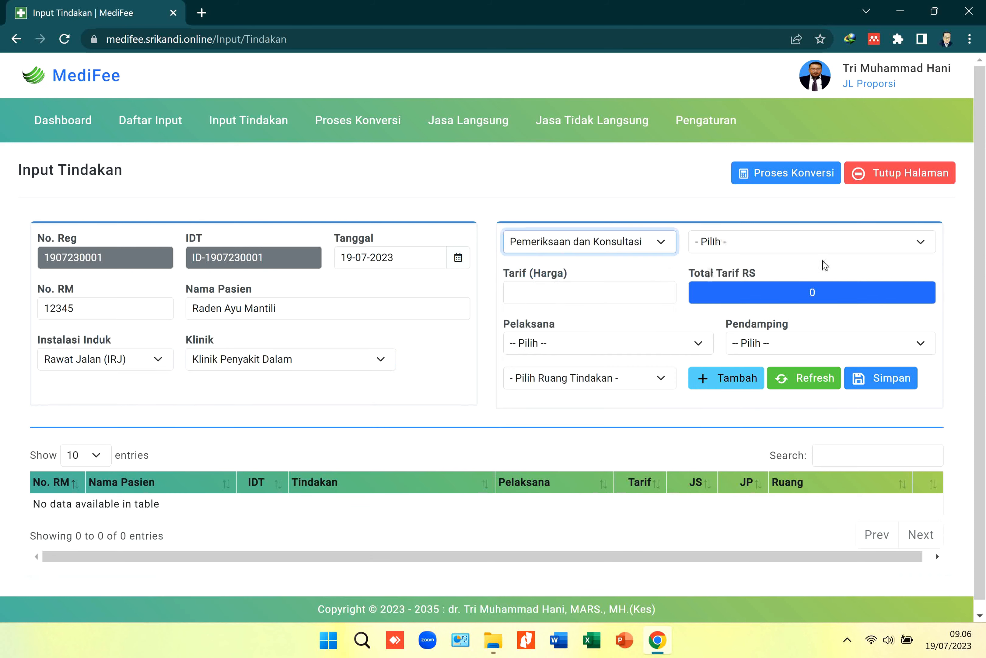
click(832, 249)
click(764, 273)
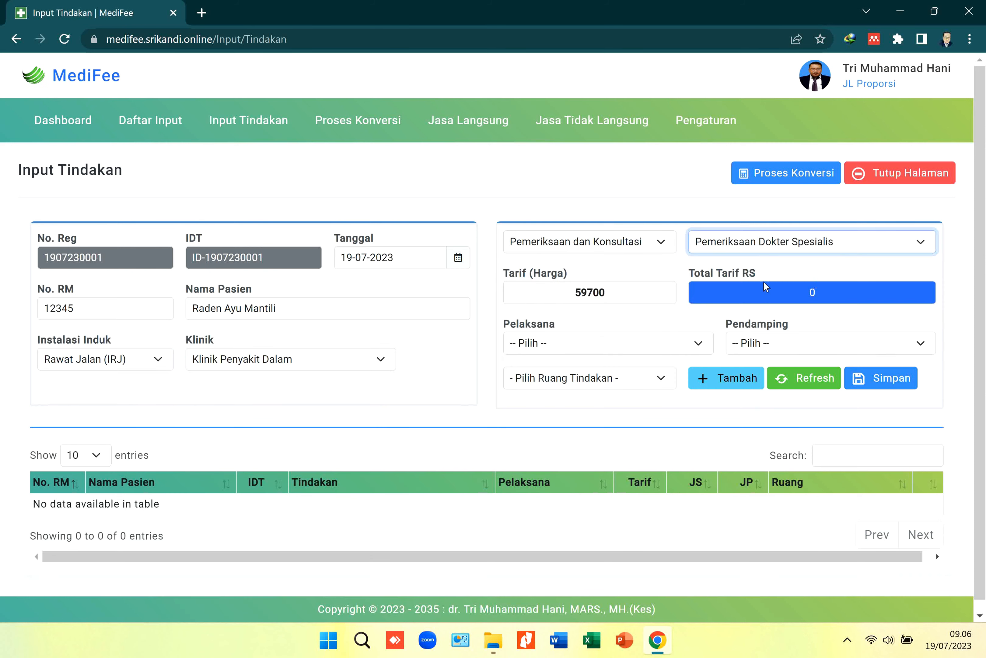
Add the specialist examination with the Sp.PD doctor as Pelaksana, Perawat as Pendamping and Klinik Penyakit Dalam as the room
click(698, 345)
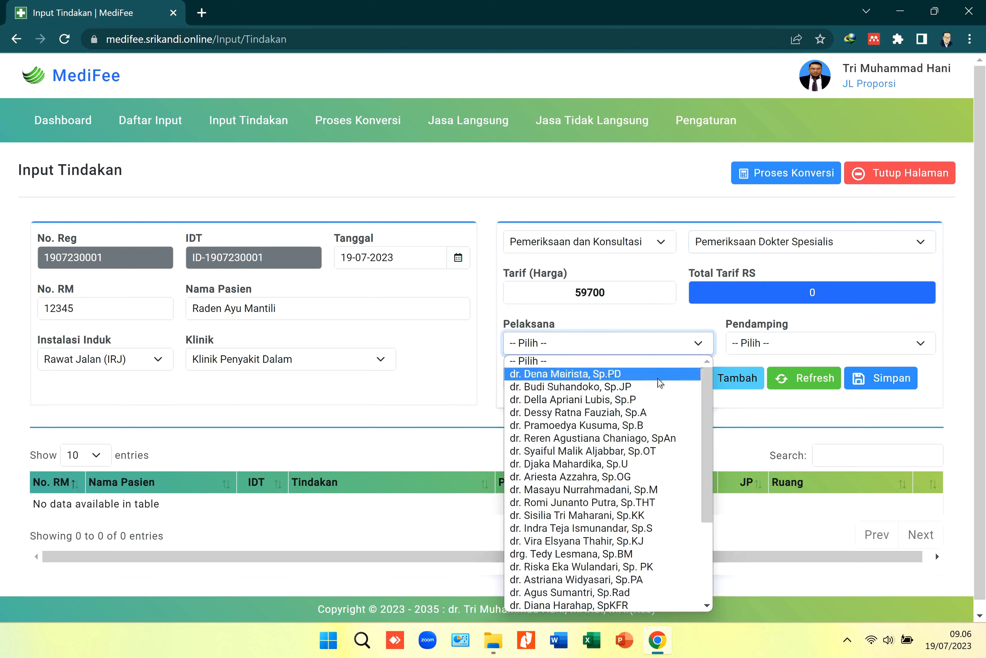
click(701, 375)
click(772, 345)
click(754, 376)
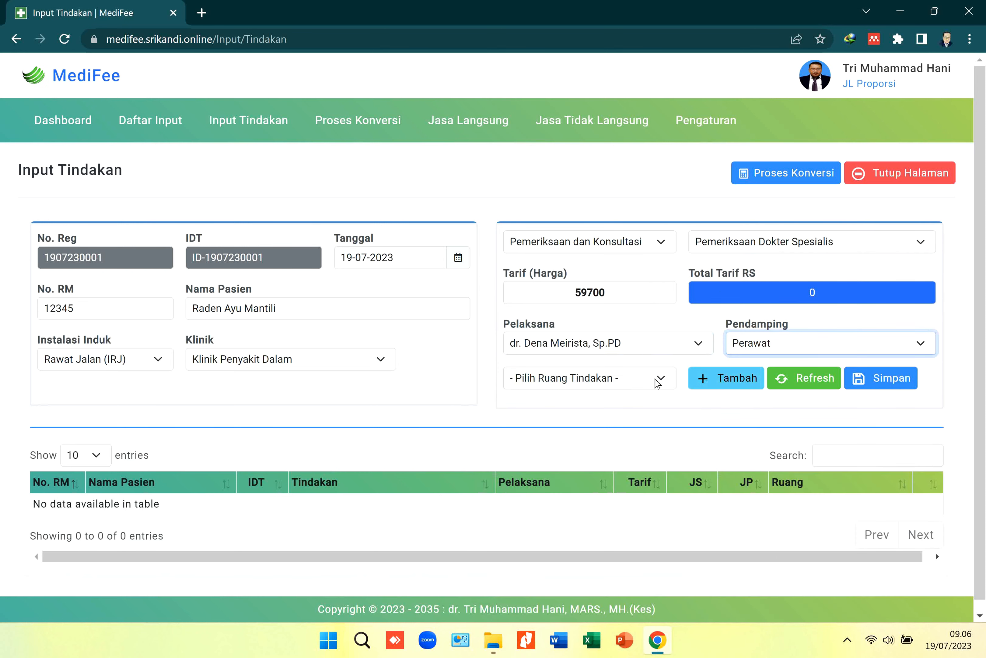
click(657, 381)
click(616, 245)
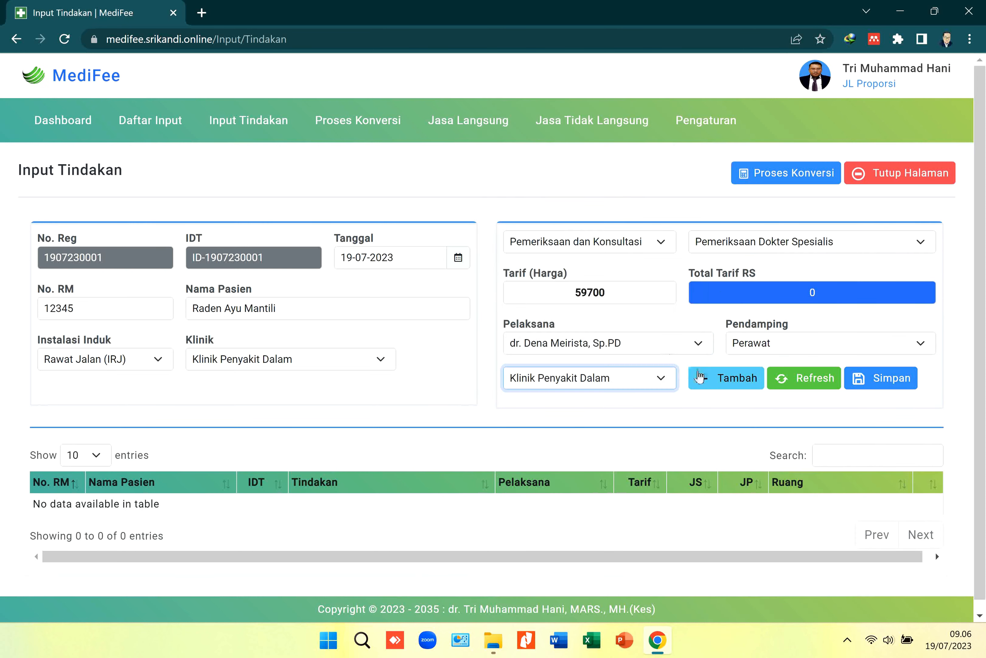
click(723, 378)
Choose Askep Rawat Jalan as the treatment group and Askep Minimal Care Klinik Spesialis as its detail
click(662, 245)
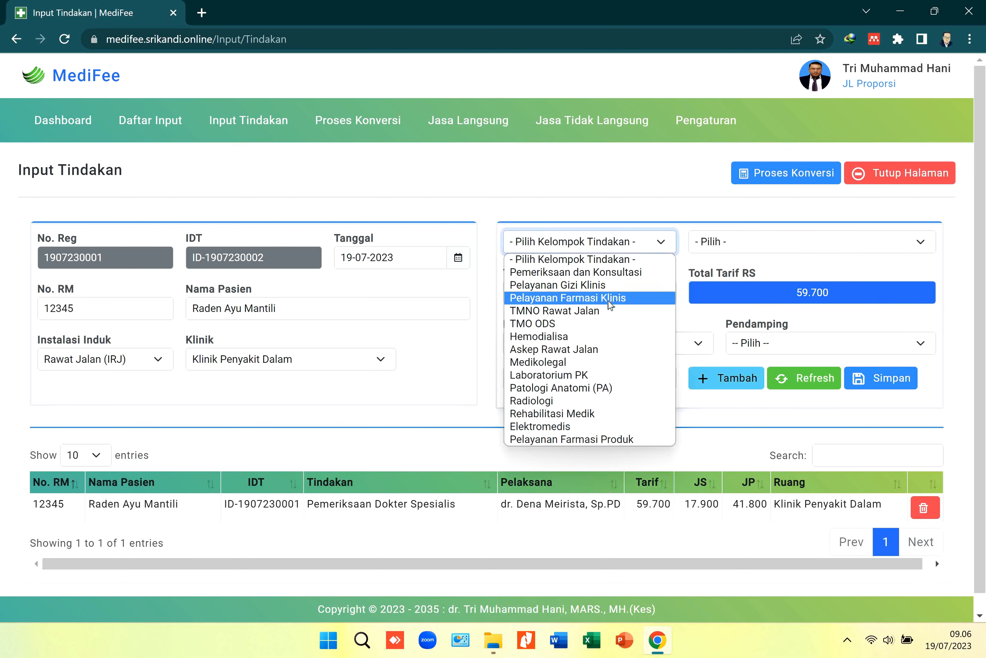
click(594, 348)
click(751, 245)
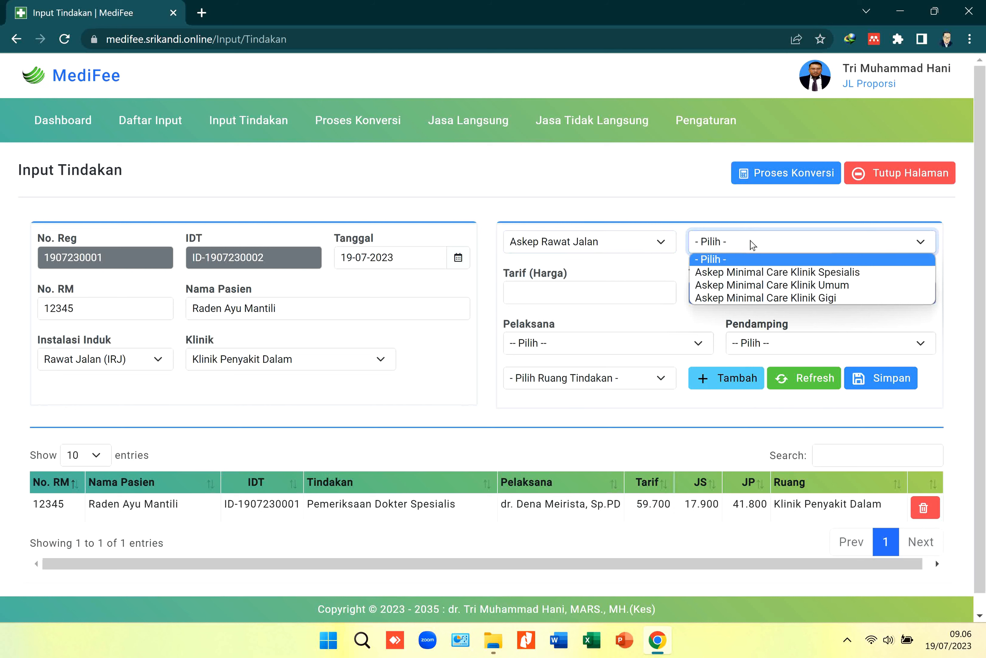
click(752, 272)
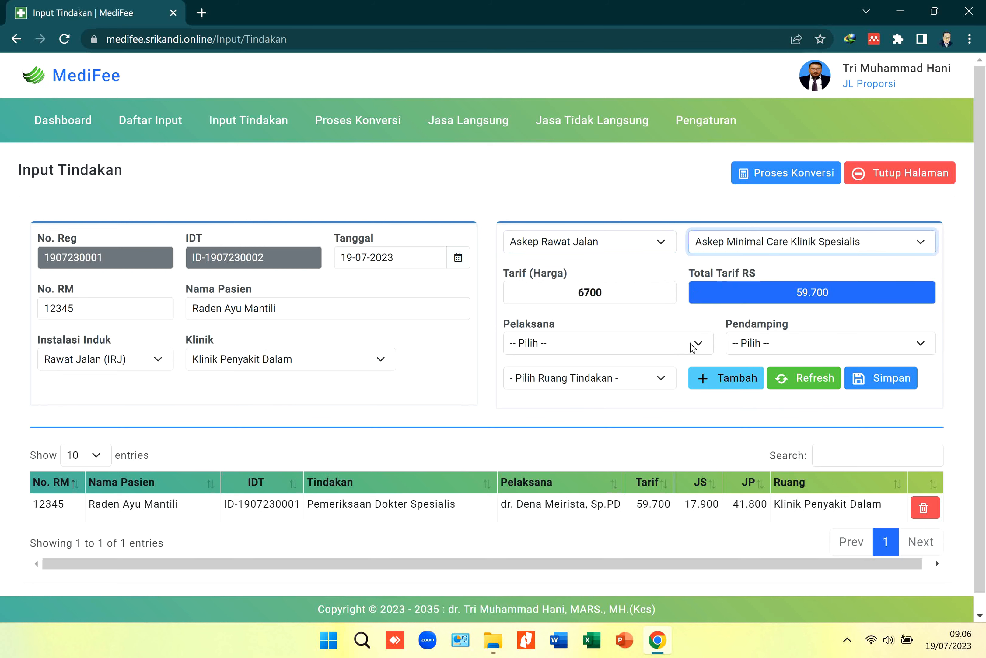
Add the nursing care entry with Perawat Pelaksana Askep as Pelaksana, Dokter Asisten Askep as Pendamping and Klinik Penyakit Dalam as the room
click(693, 348)
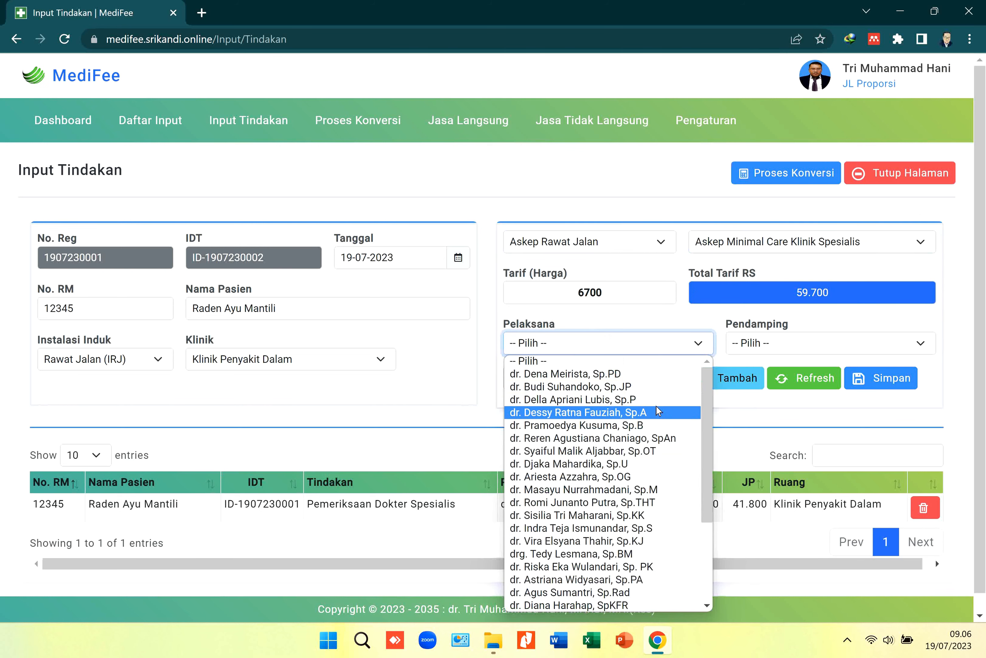
scroll(692, 437, down, 3)
click(626, 528)
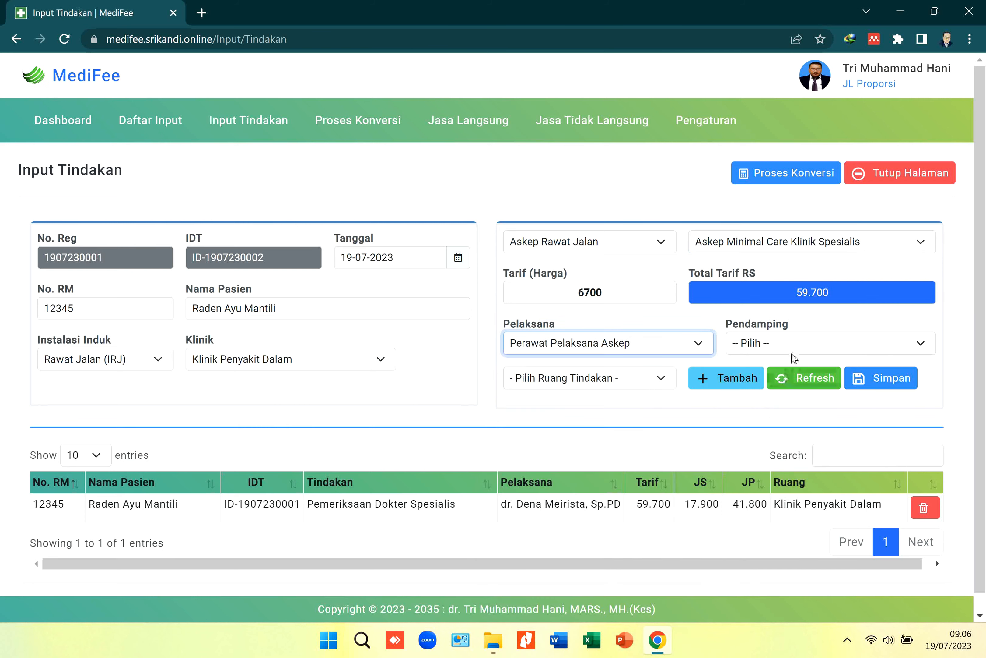
click(796, 346)
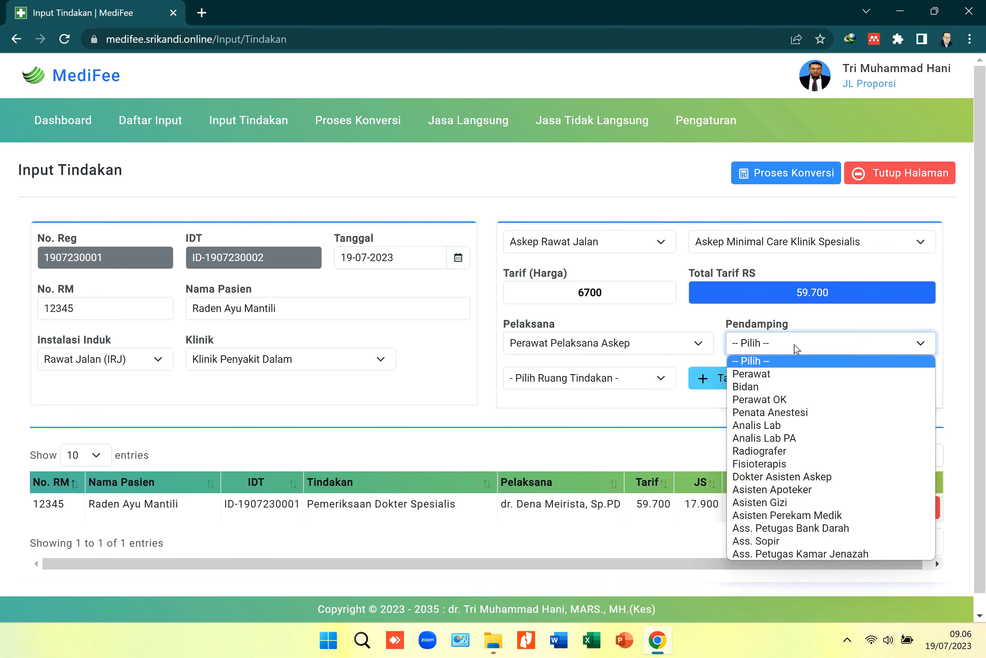
click(802, 476)
click(650, 379)
click(560, 244)
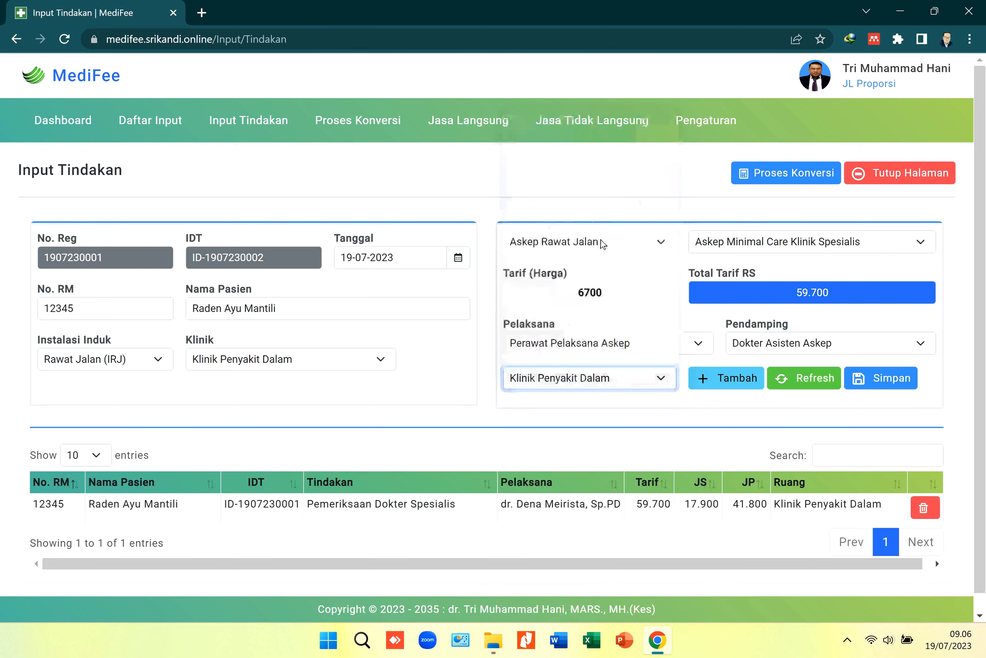
click(708, 379)
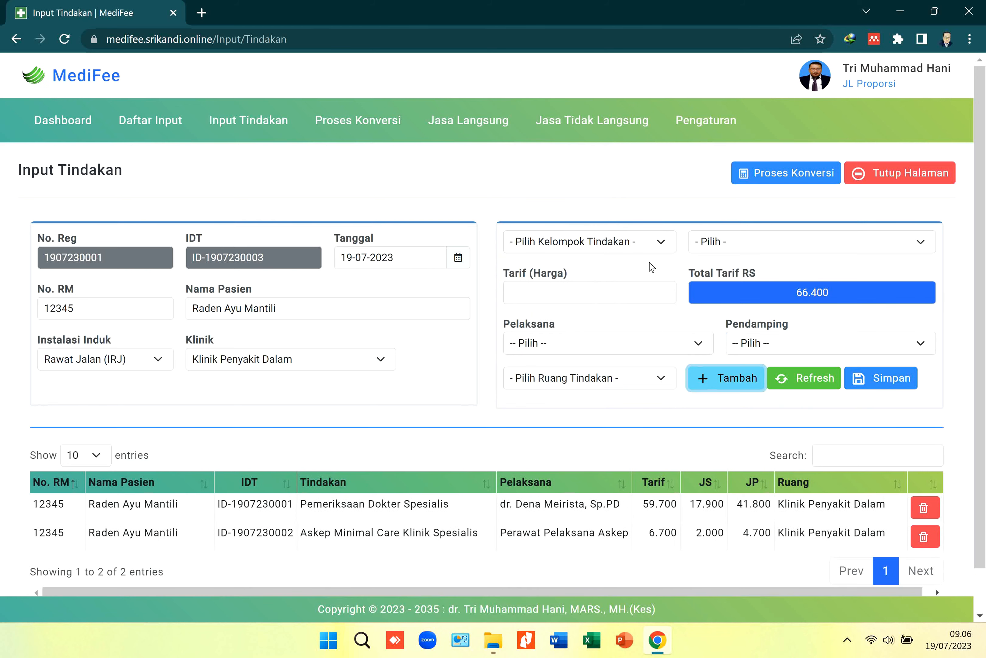
Choose TMNO Rawat Jalan as the treatment group and Onkologi - Phlebotomi as its detail
click(656, 250)
click(602, 316)
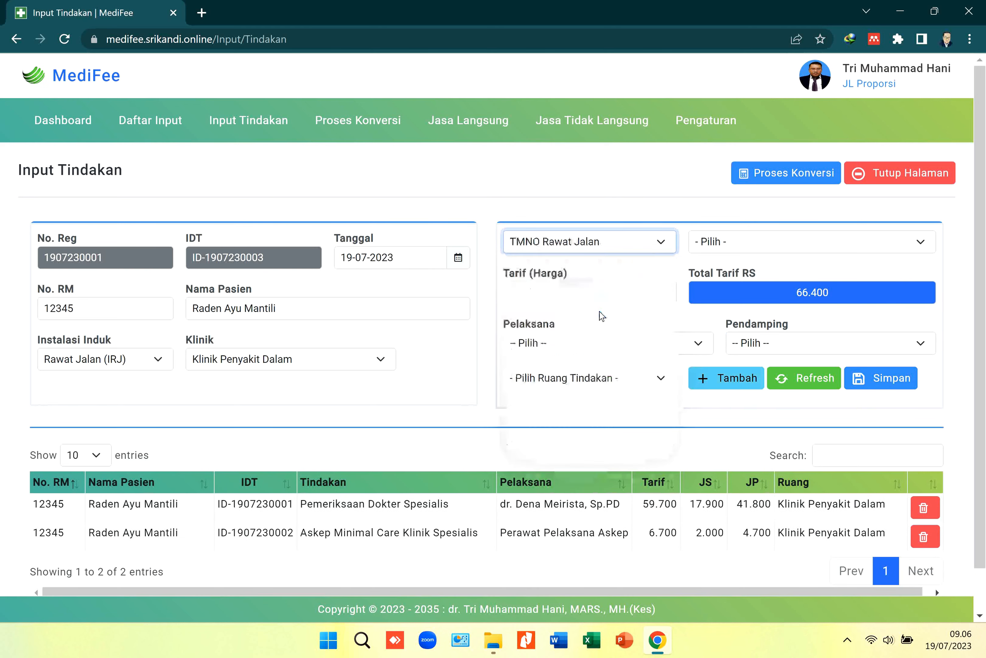
click(740, 249)
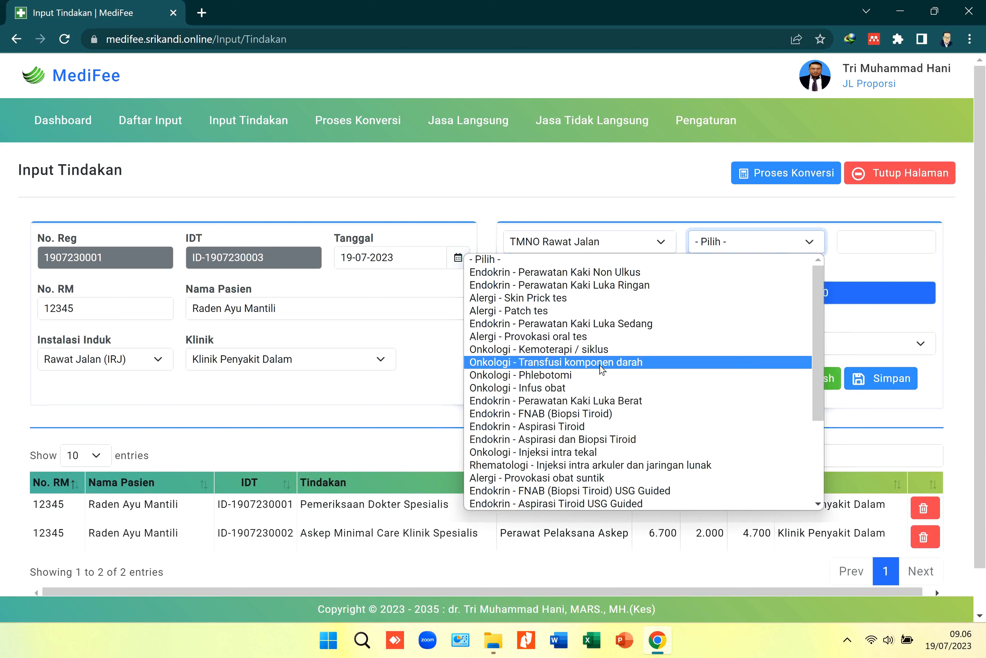
click(599, 375)
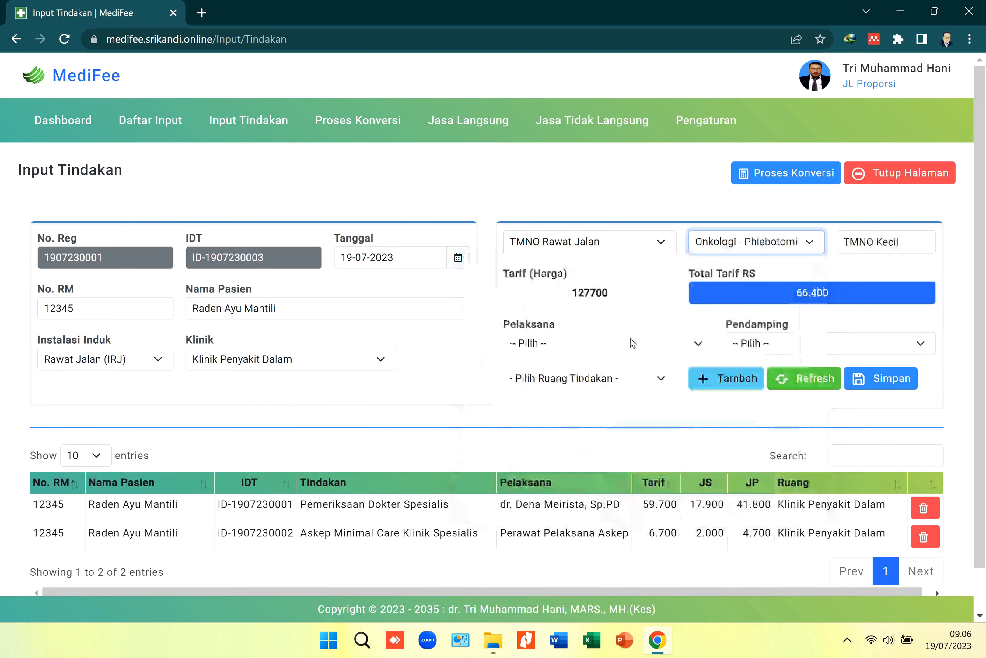
Add the phlebotomy entry with the Sp.PD doctor as Pelaksana, Perawat as Pendamping and Klinik Penyakit Dalam as the room
click(684, 345)
click(639, 374)
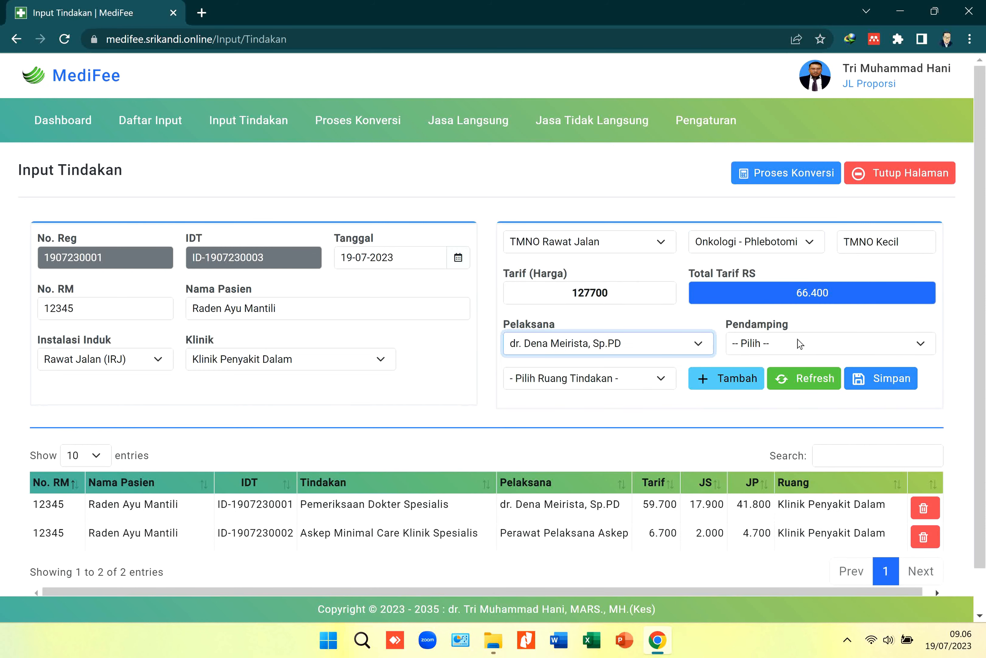
click(801, 343)
click(784, 374)
click(660, 378)
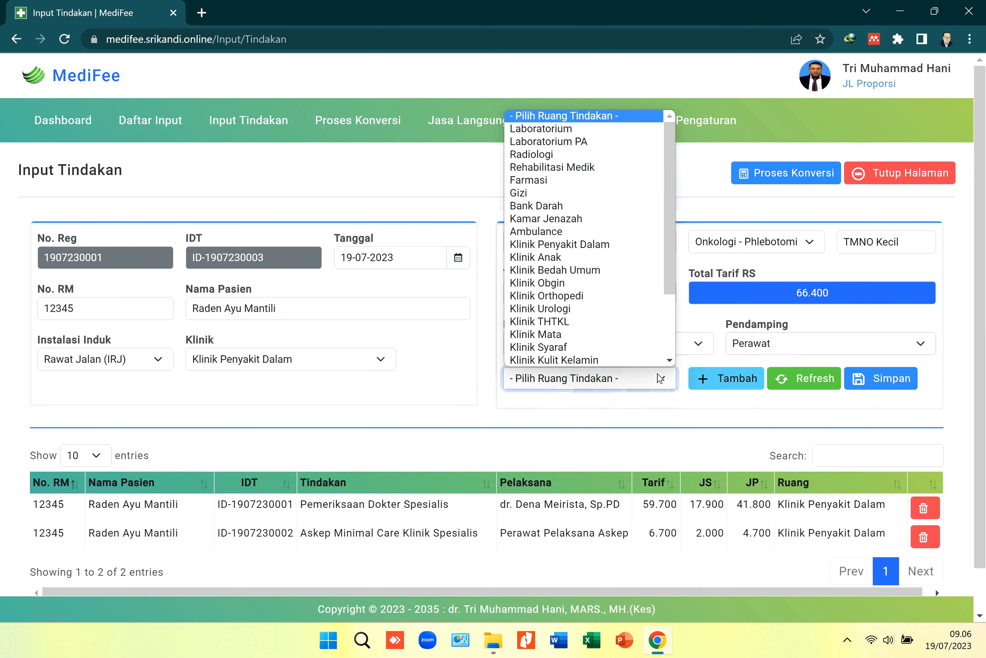
click(613, 249)
click(612, 250)
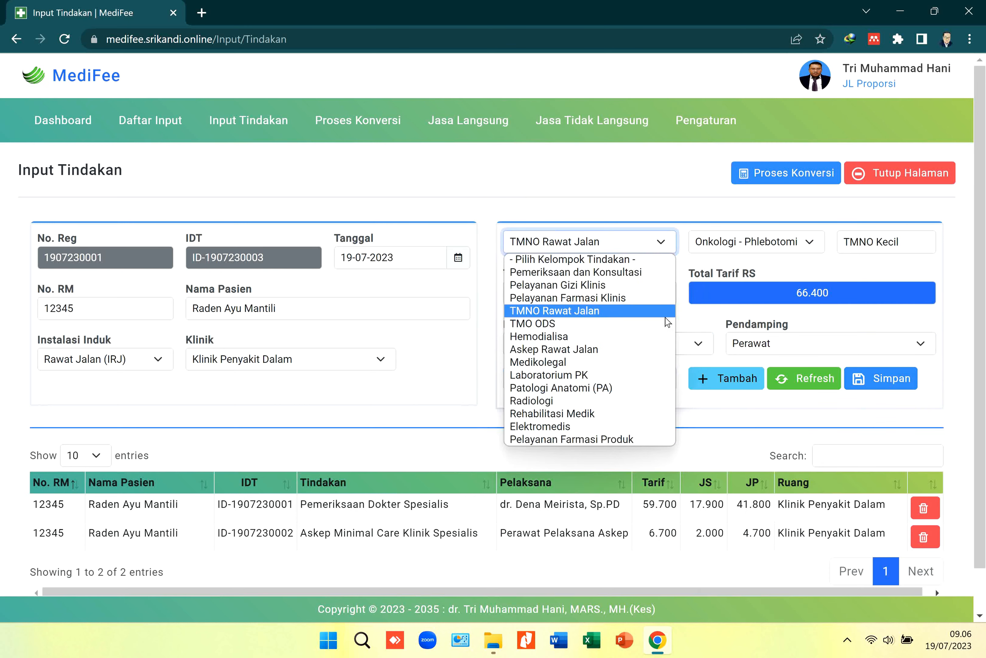
click(742, 410)
click(734, 386)
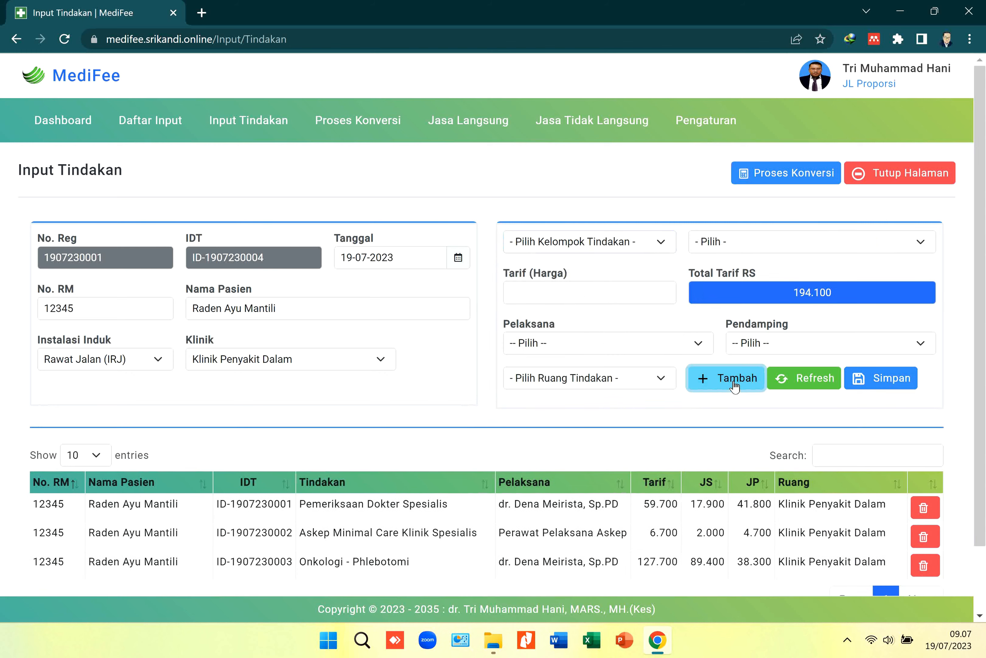
Choose Laboratorium PK as the treatment group and Darah Rutin (DR) as its detail
scroll(741, 400, down, 2)
scroll(741, 400, up, 2)
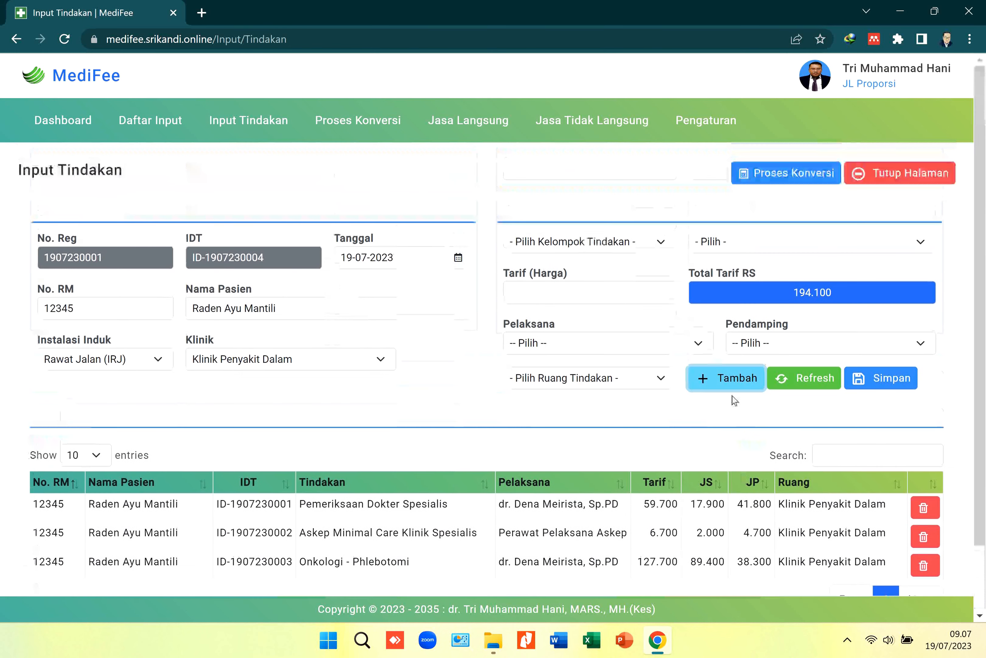
click(665, 240)
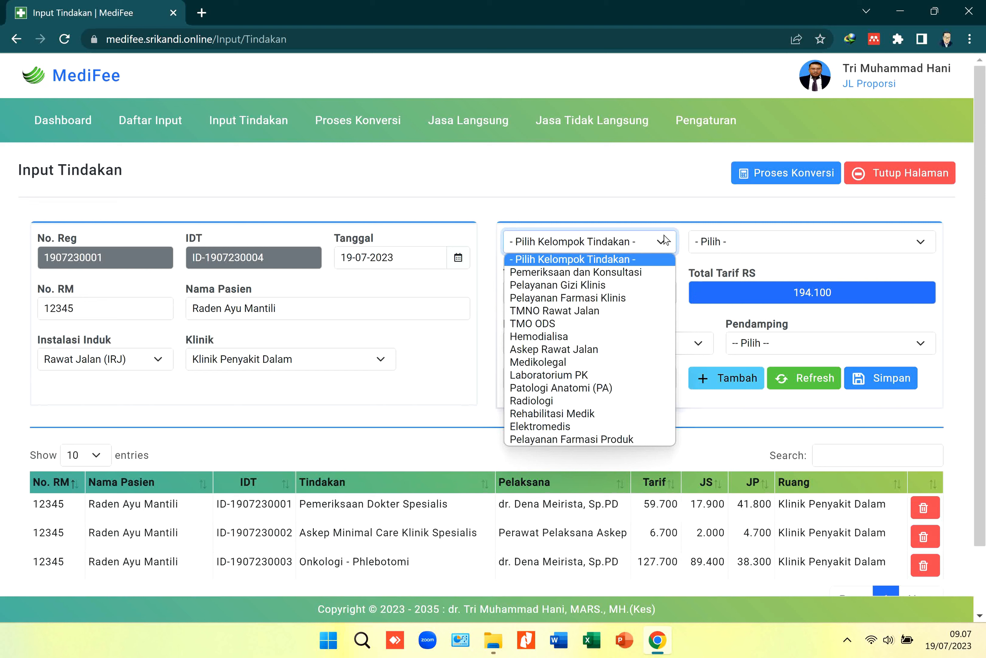
click(587, 375)
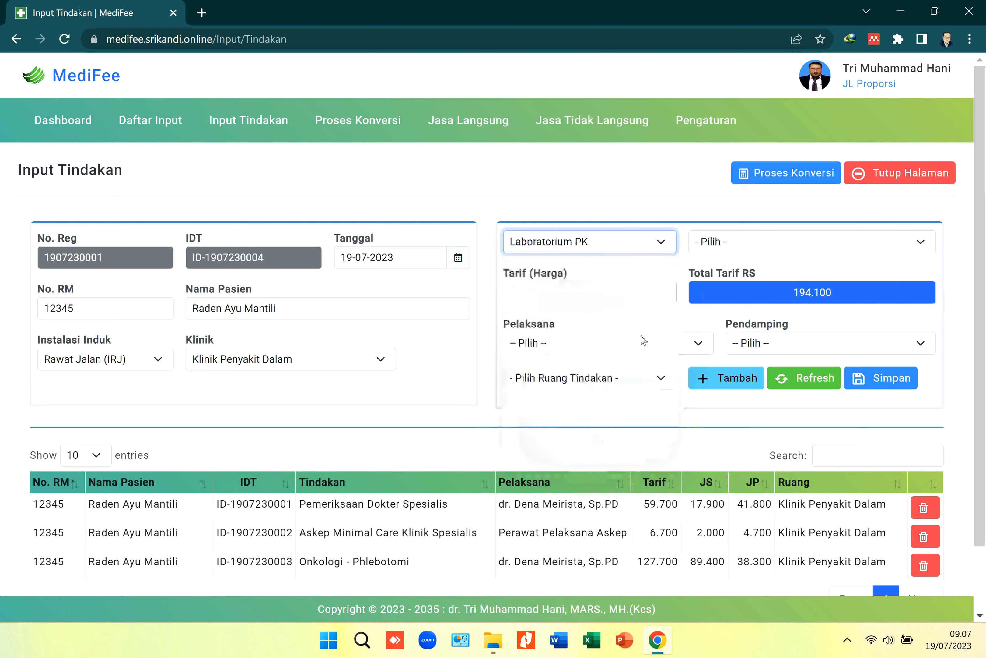
click(747, 246)
click(753, 285)
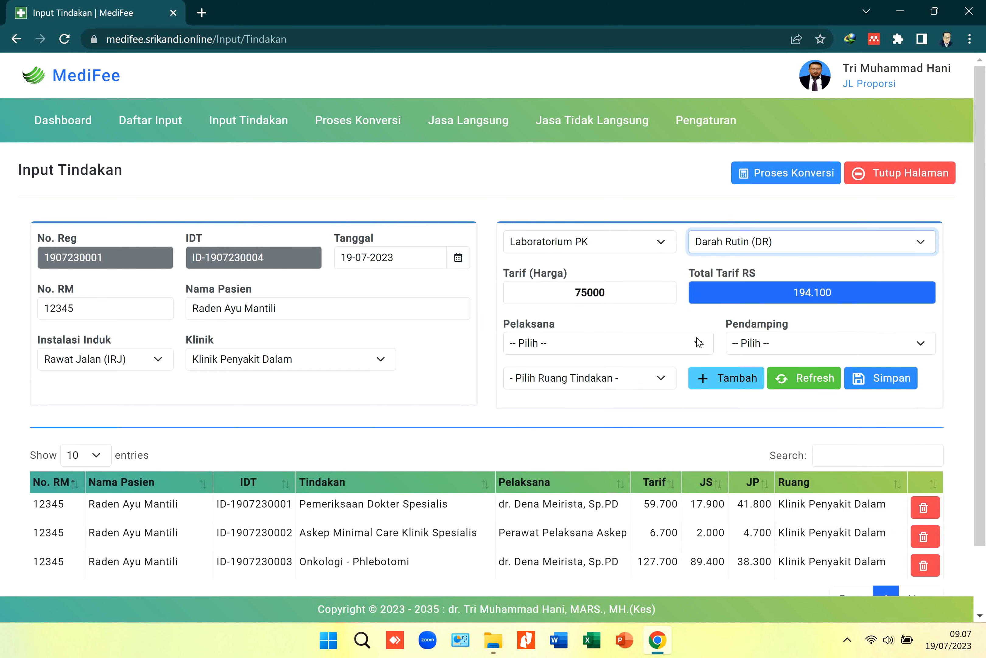
Add the routine blood test with the Sp. PK doctor as Pelaksana, Analis Lab as Pendamping and Laboratorium as the room
click(689, 345)
scroll(651, 441, down, 3)
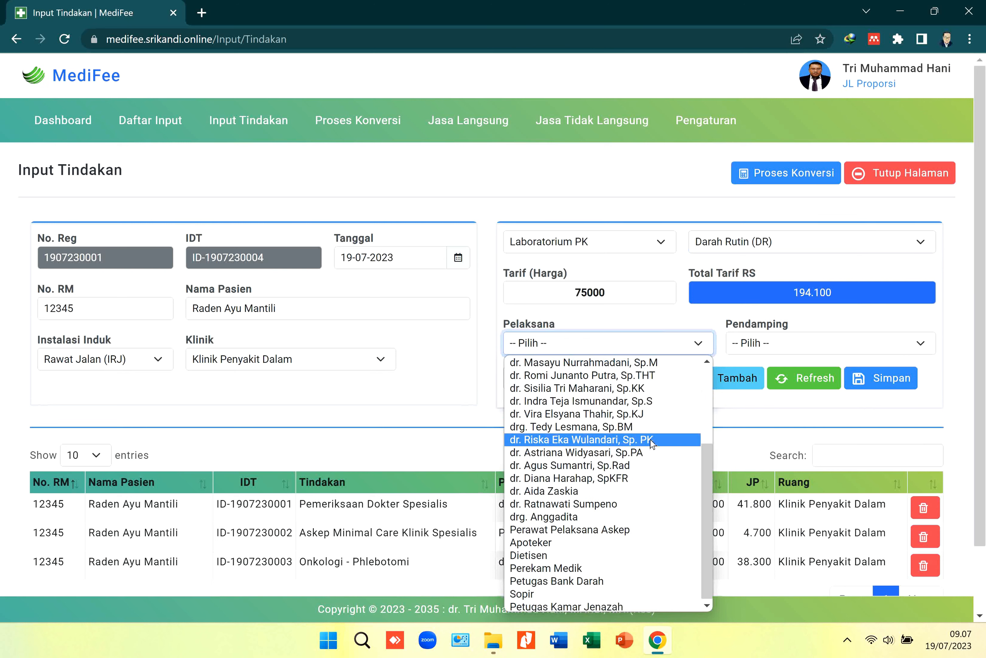
click(653, 439)
click(809, 344)
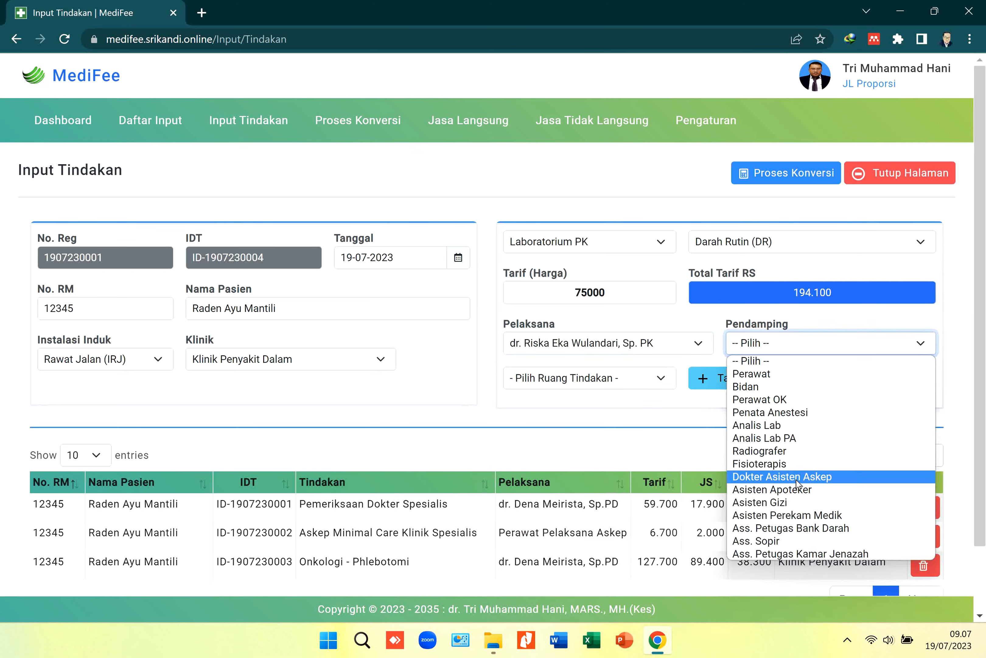
click(785, 425)
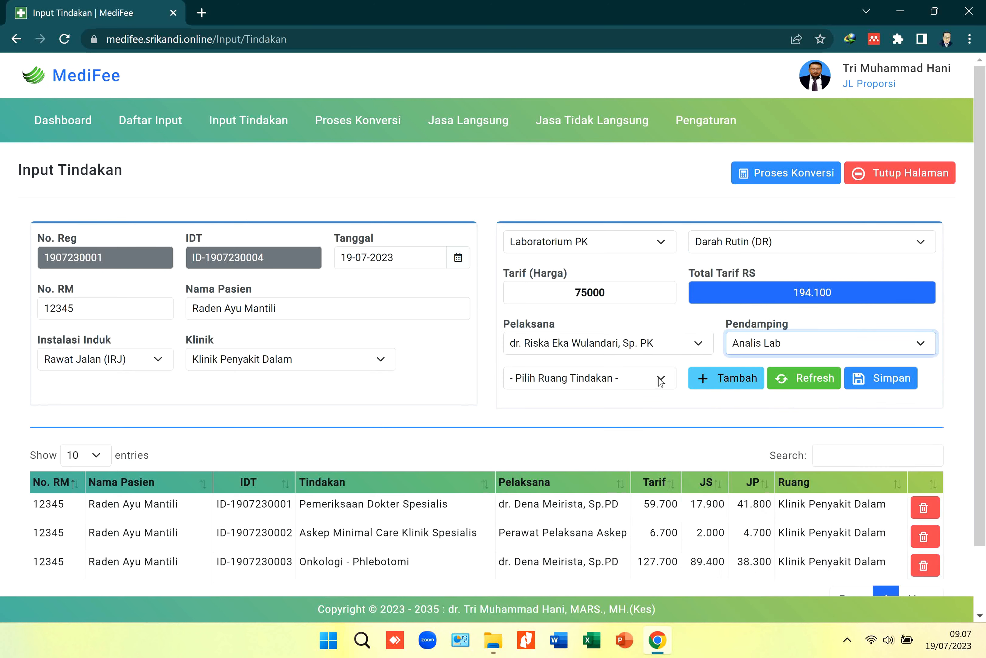
click(634, 375)
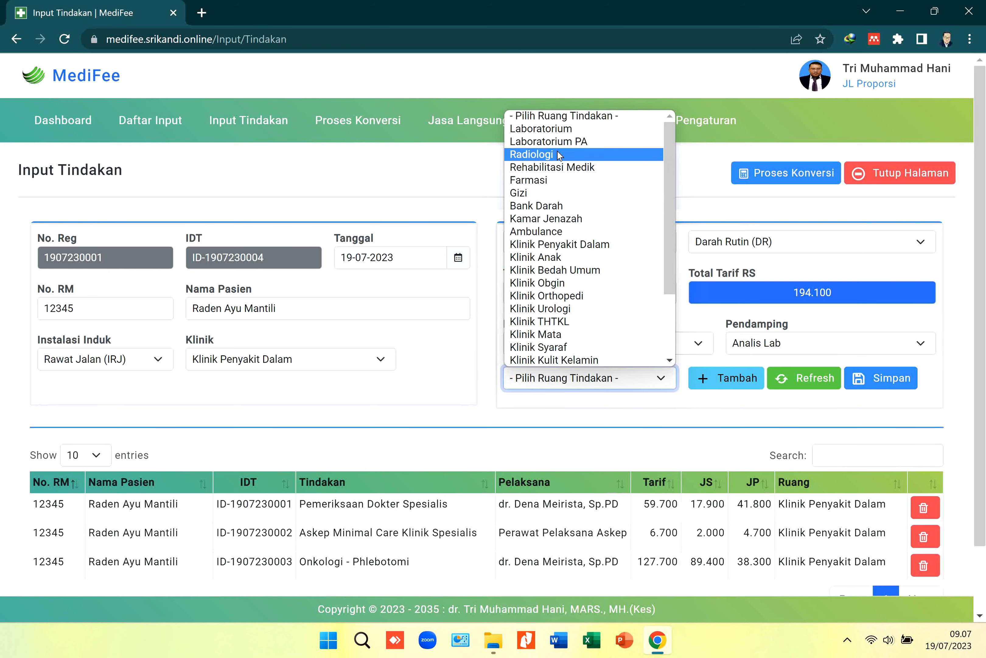
click(559, 129)
click(727, 377)
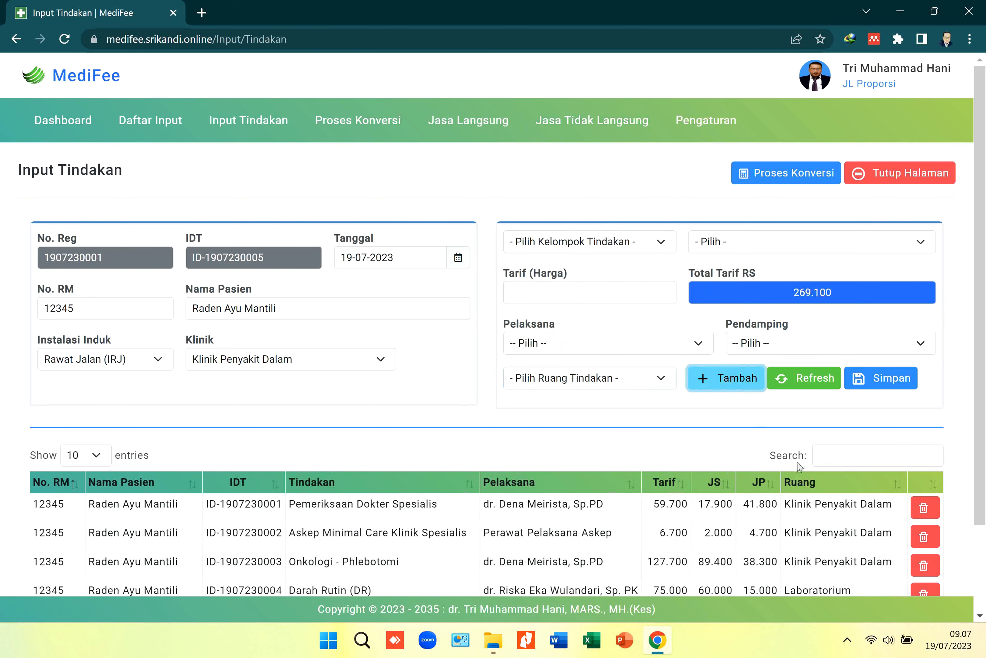
Choose Radiologi as the treatment group and Foto Thorax as its detail
scroll(798, 467, down, 2)
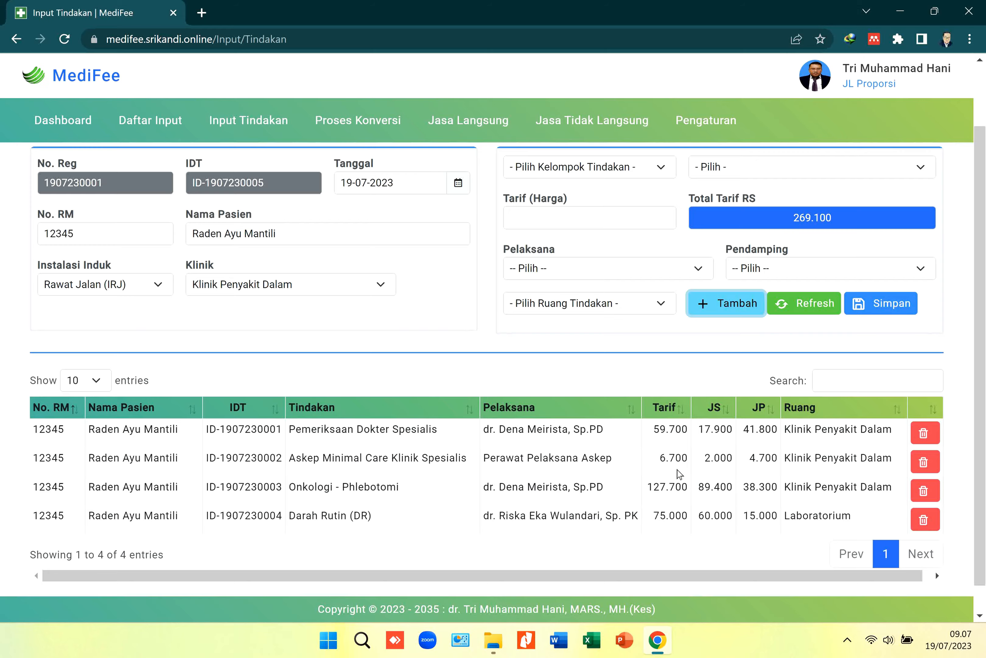
scroll(679, 468, up, 2)
click(660, 242)
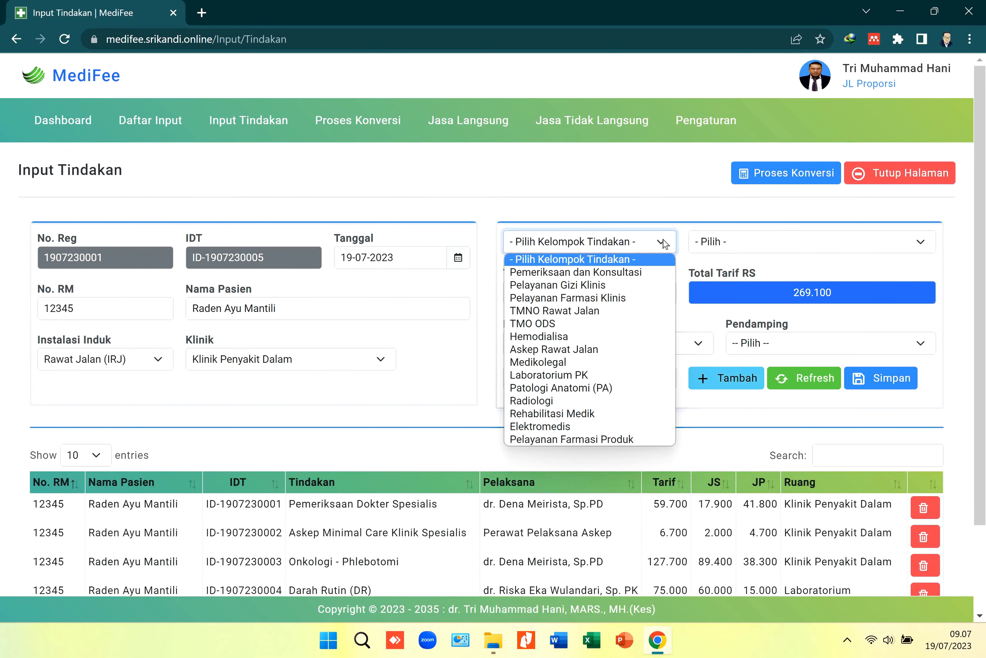
click(575, 401)
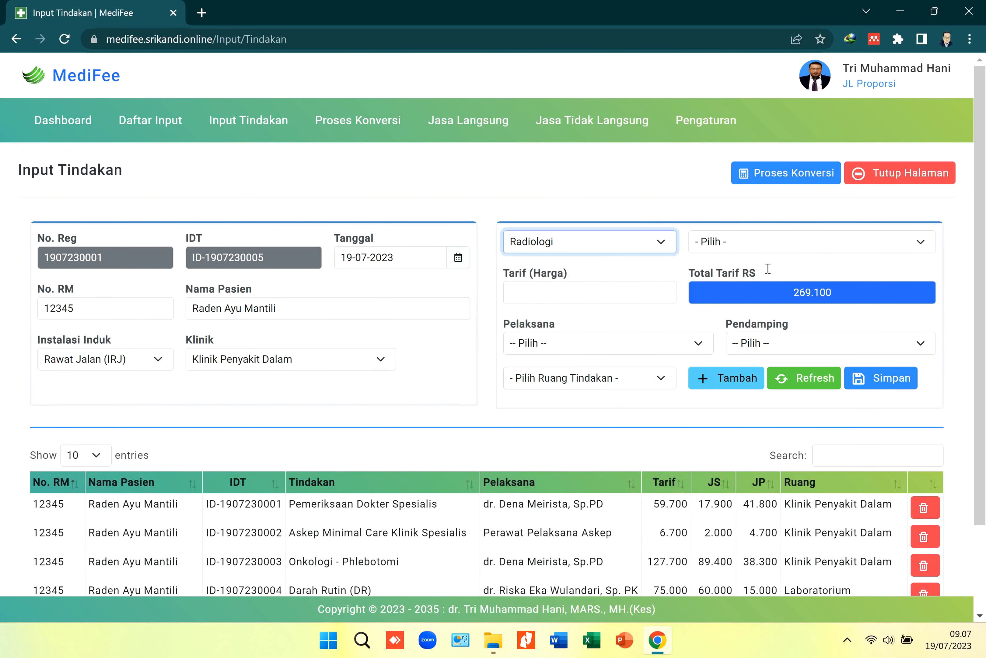
click(792, 240)
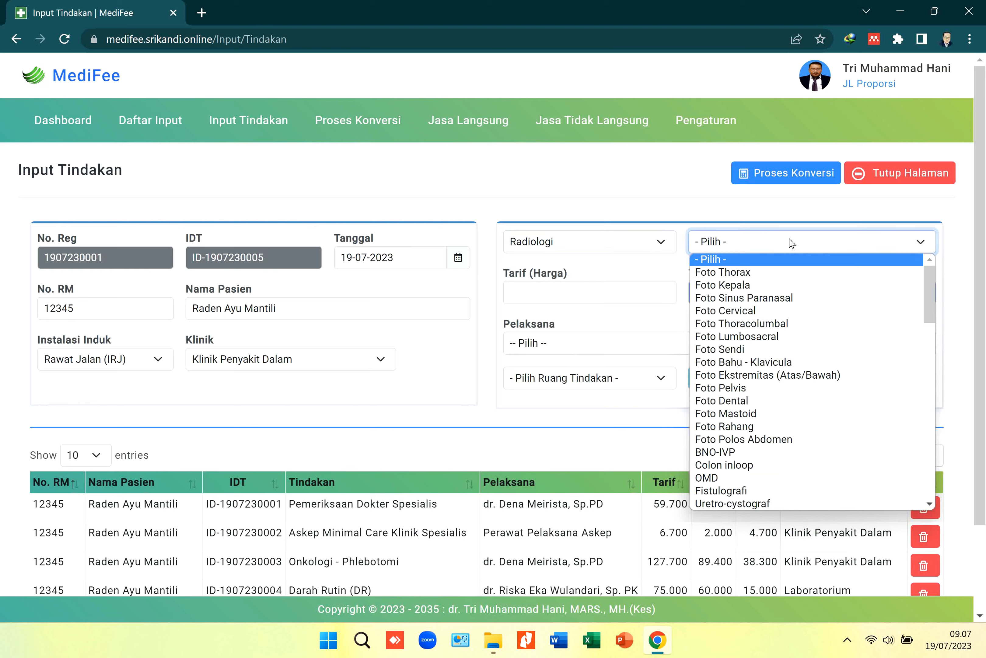
click(772, 274)
Add the chest X-ray with the Sp.Rad doctor as Pelaksana, Radiografer as Pendamping and Radiologi as the room
click(693, 346)
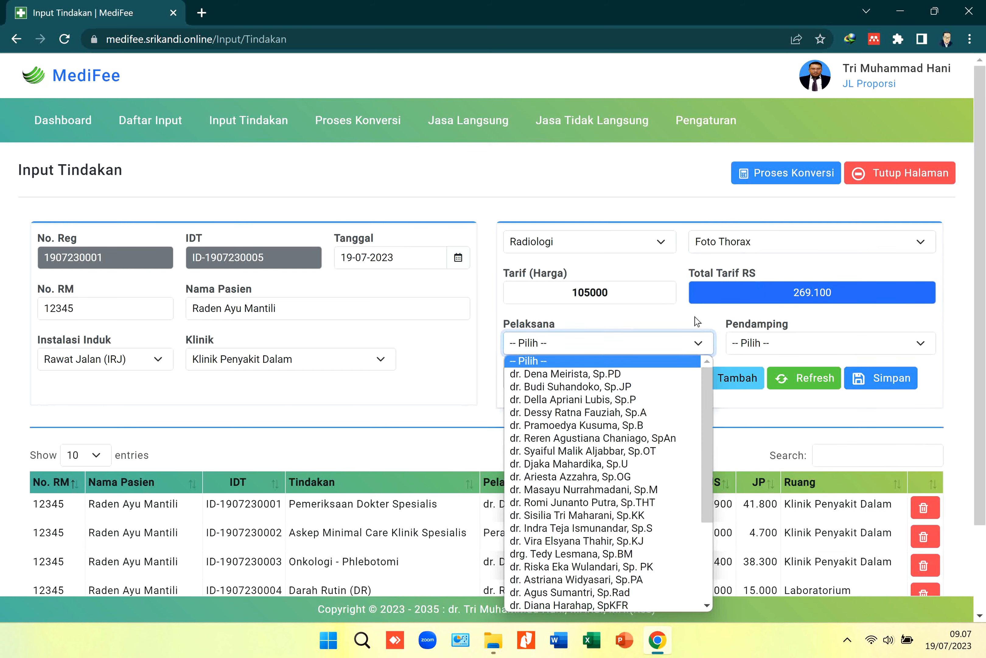
scroll(636, 418, down, 3)
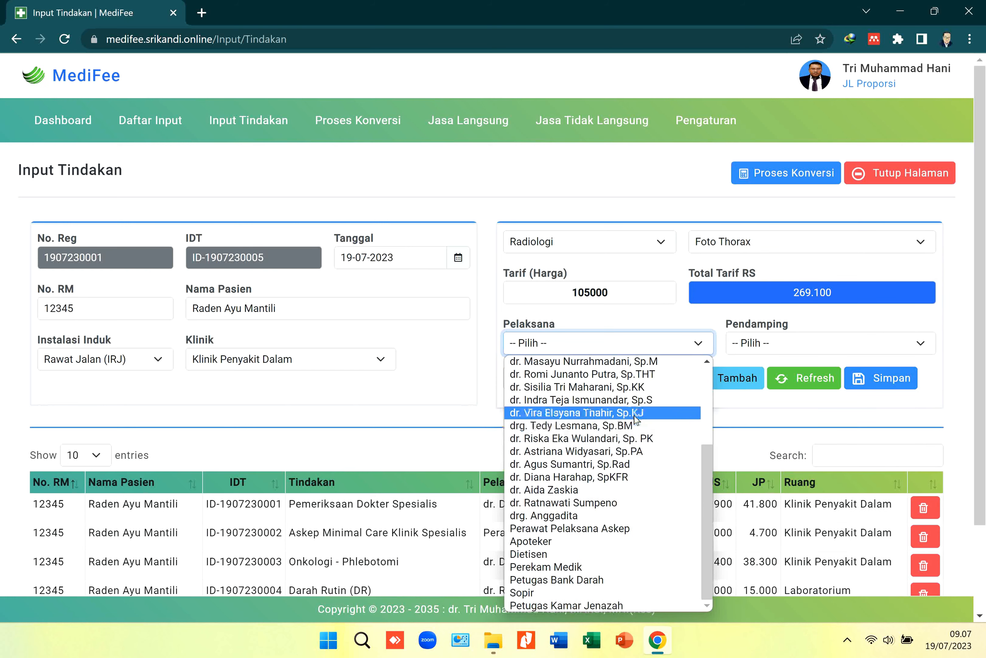
scroll(658, 458, up, 3)
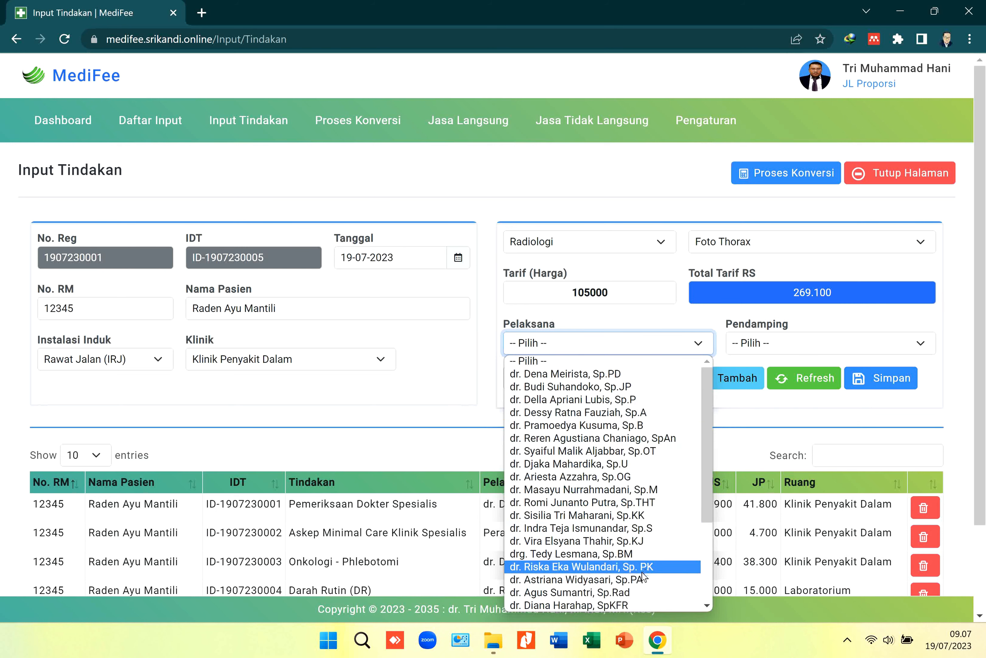
scroll(648, 566, down, 3)
click(636, 462)
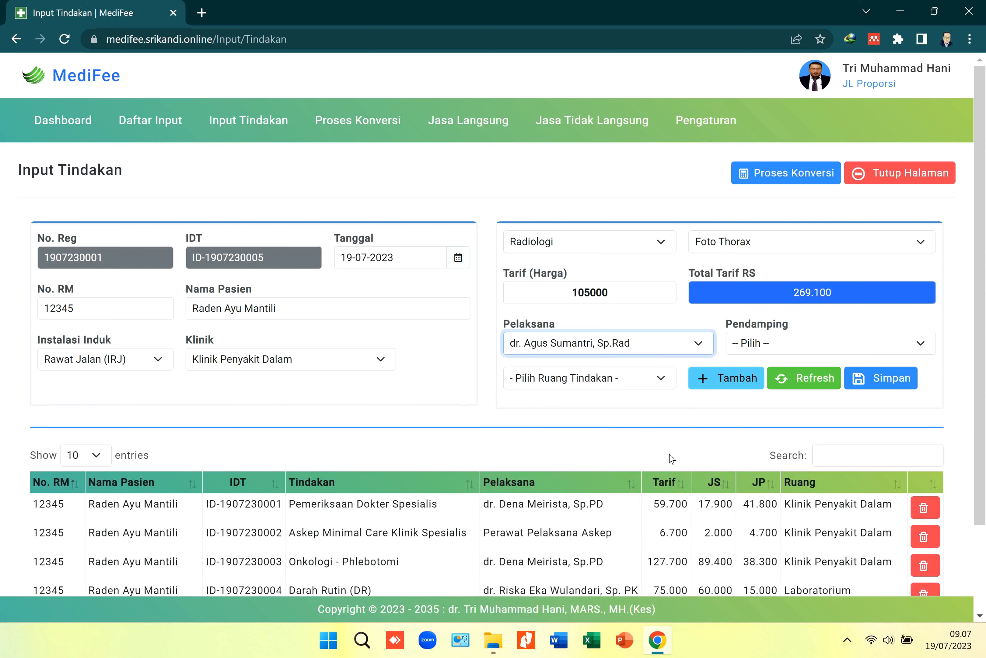
click(796, 345)
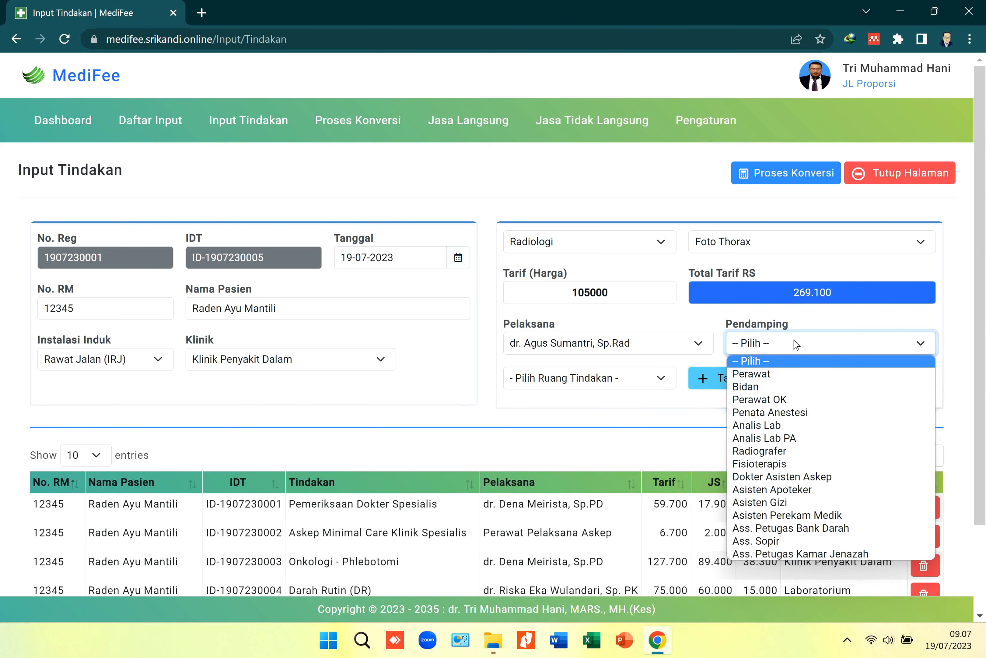
click(792, 450)
click(653, 378)
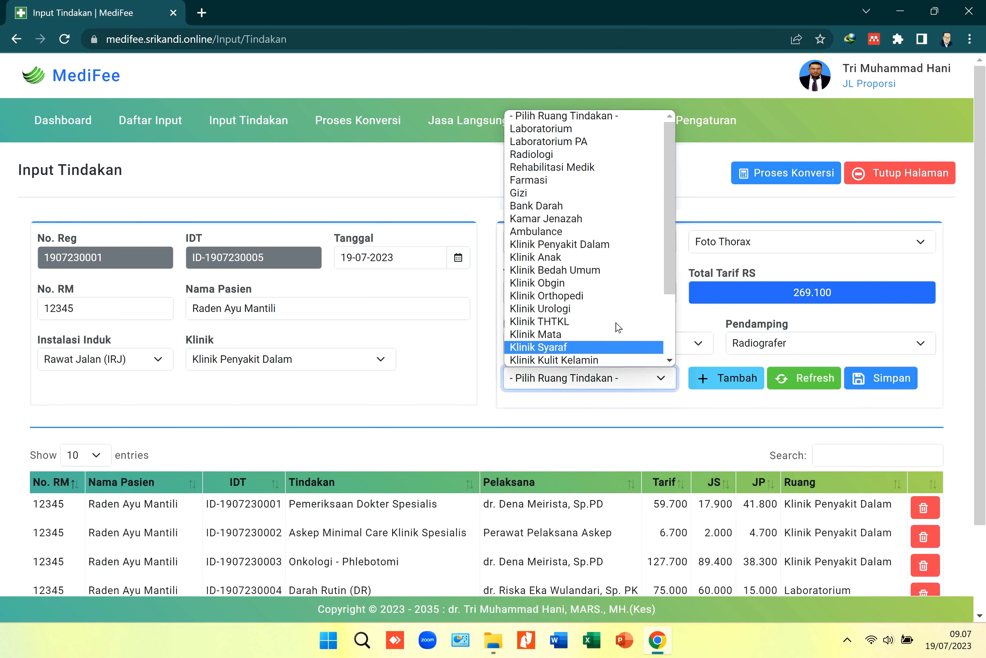
click(568, 155)
click(733, 377)
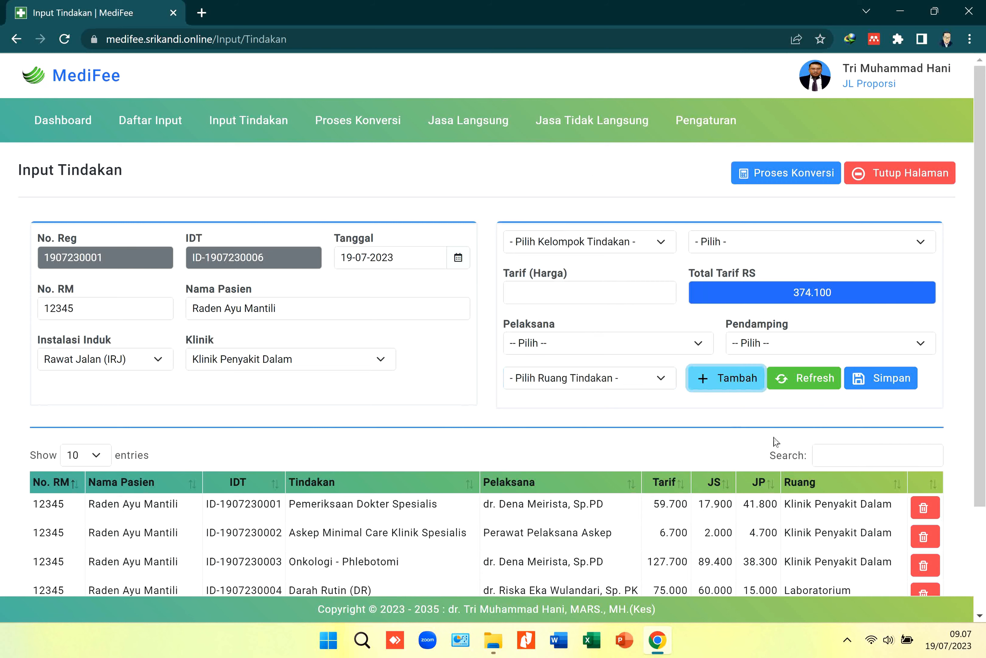
Choose Pelayanan Farmasi Produk as the treatment group and Obat dan BHP Rawat Jalan as its detail, with a tariff of 75.000
scroll(817, 467, down, 3)
scroll(702, 458, up, 3)
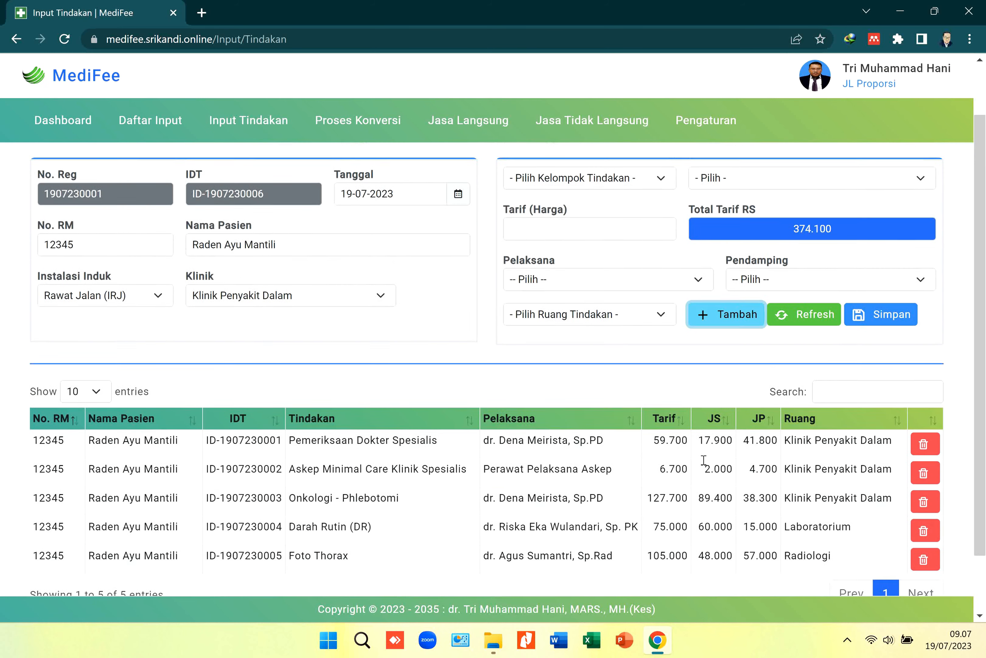
click(660, 248)
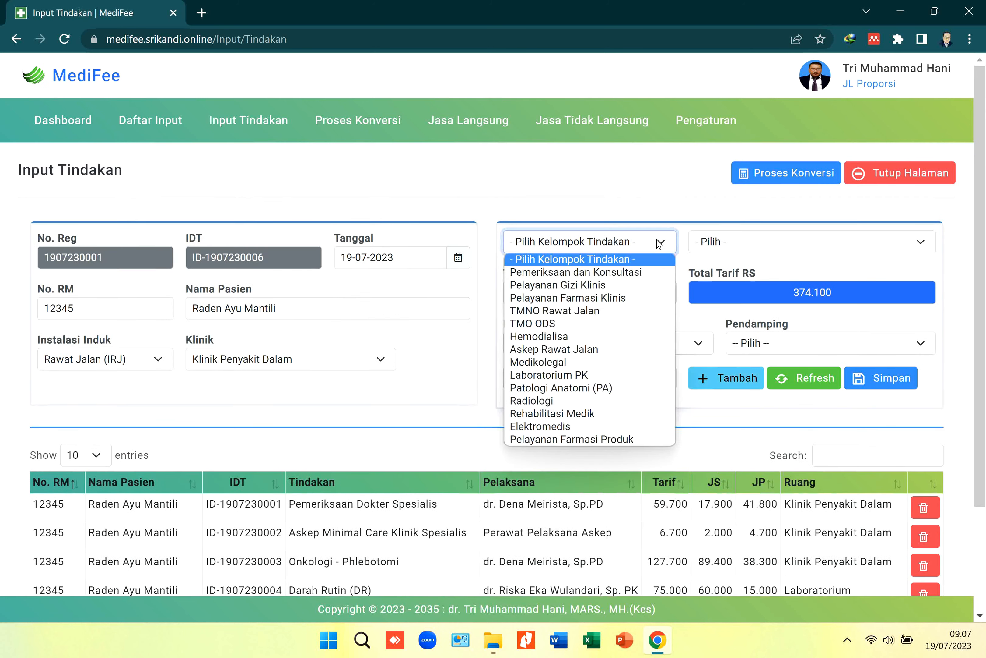
click(637, 434)
click(762, 242)
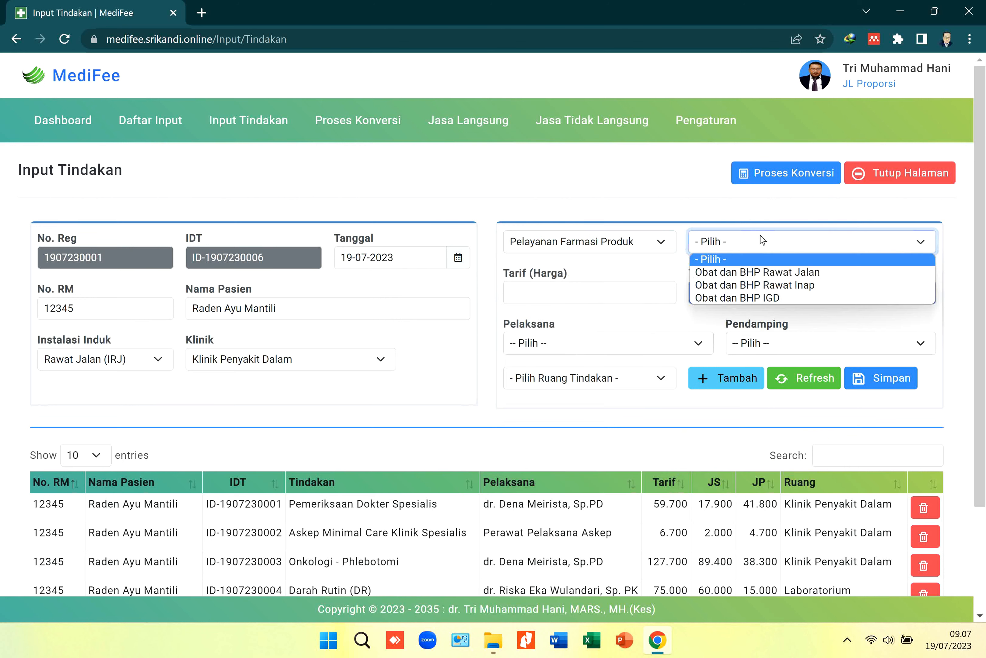
click(761, 271)
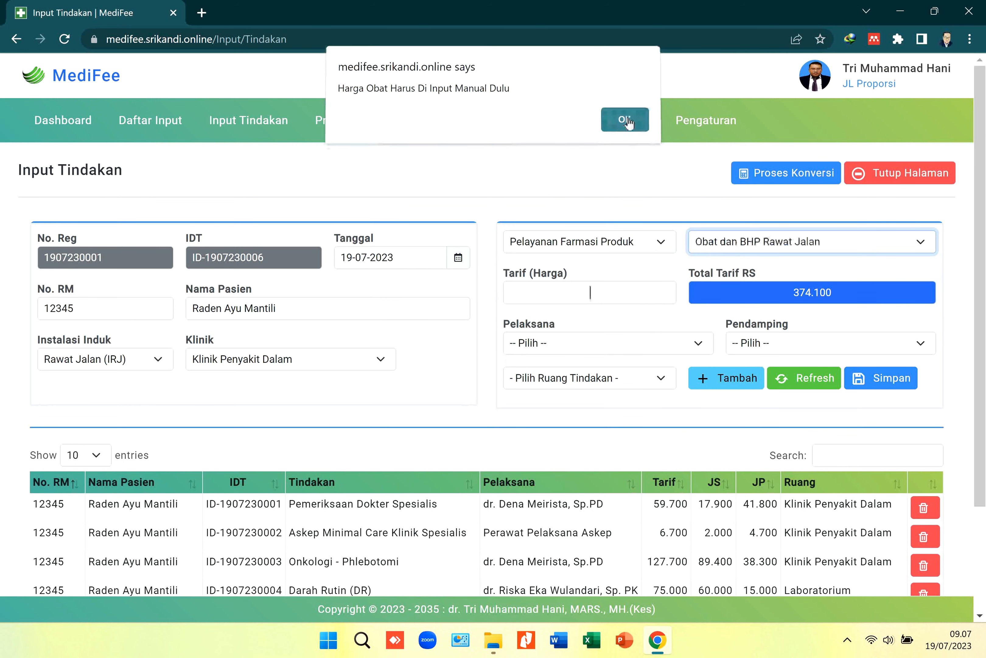
click(625, 123)
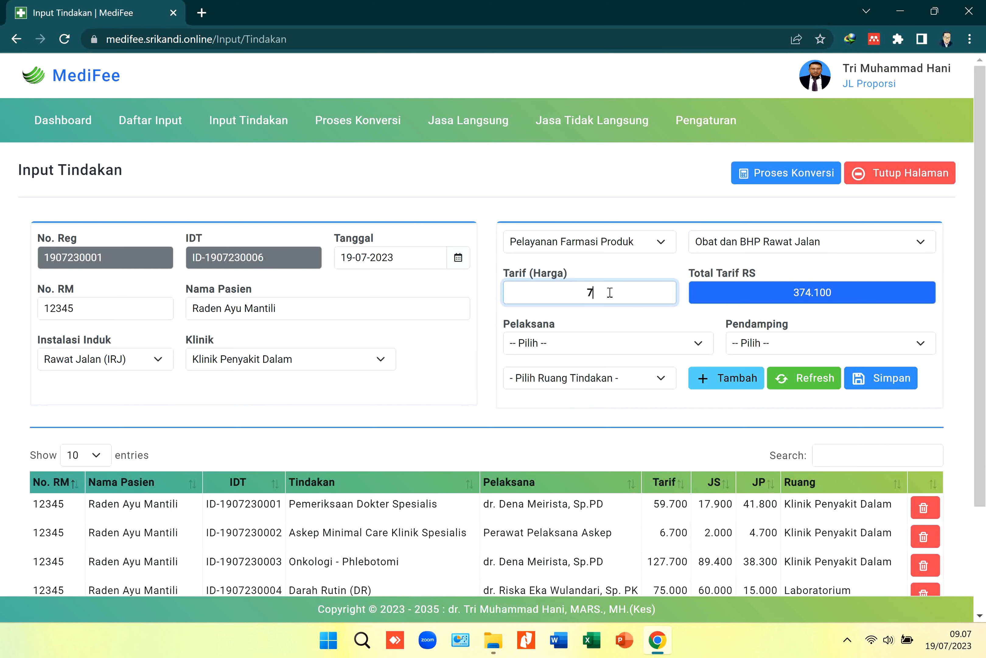
text(75.000)
Add the outpatient medicine entry with Apoteker as Pelaksana, Asisten Apoteker as Pendamping and Farmasi as the room
click(688, 348)
scroll(603, 437, down, 3)
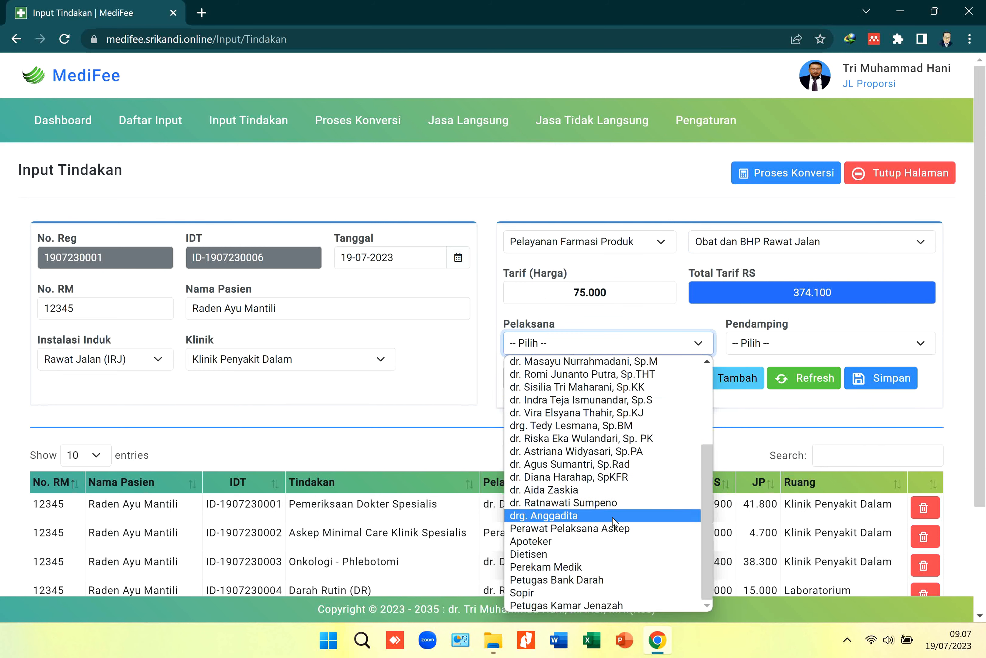
click(606, 547)
click(802, 347)
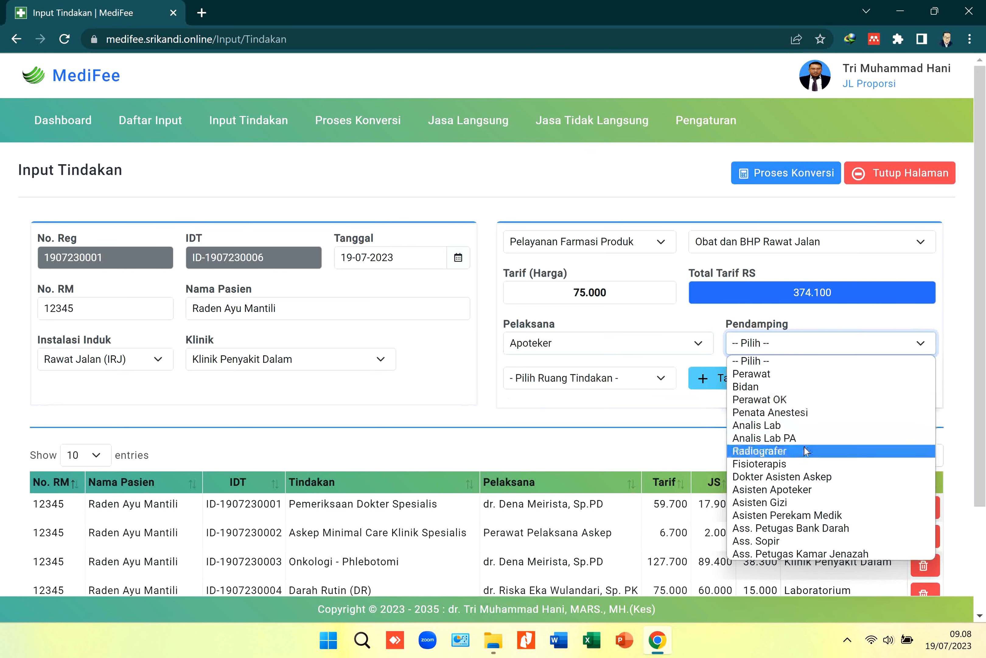
click(772, 490)
click(585, 378)
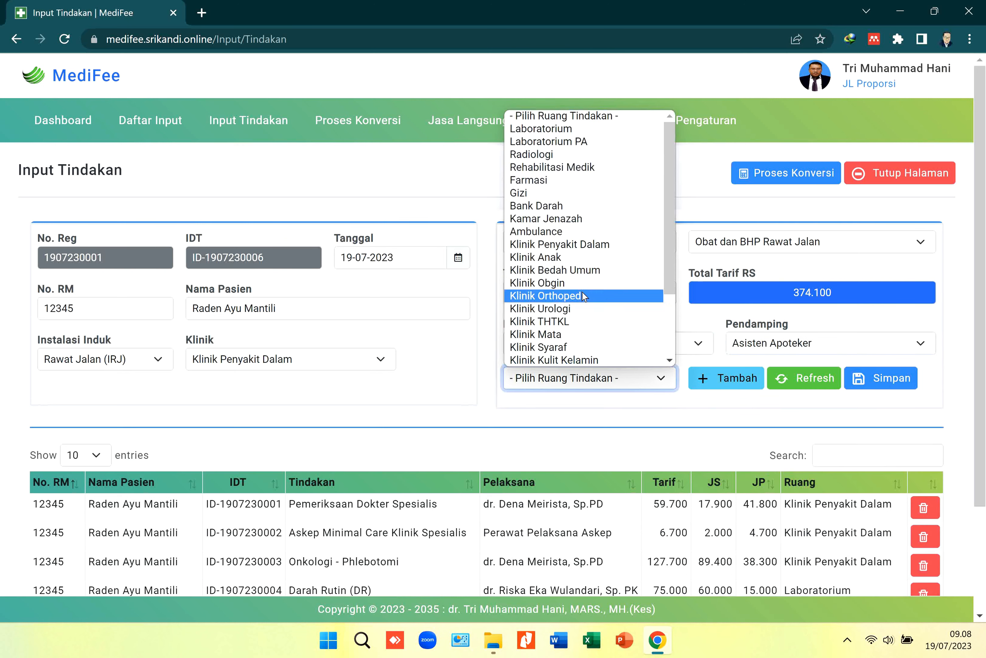
click(567, 179)
click(718, 377)
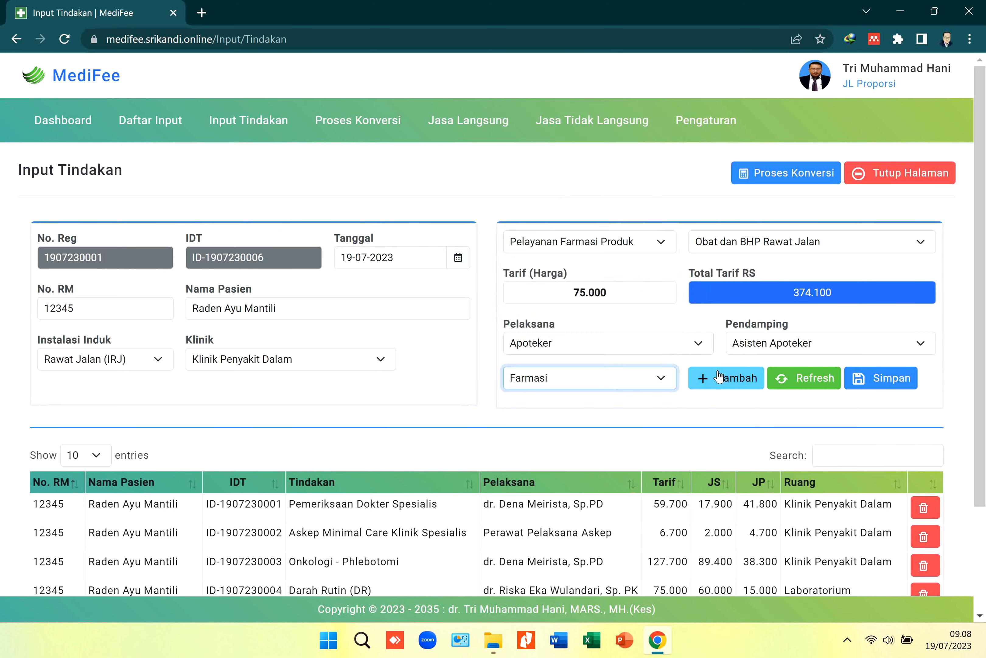
Save the patient's treatment record and close the Input Tindakan page
scroll(895, 419, down, 2)
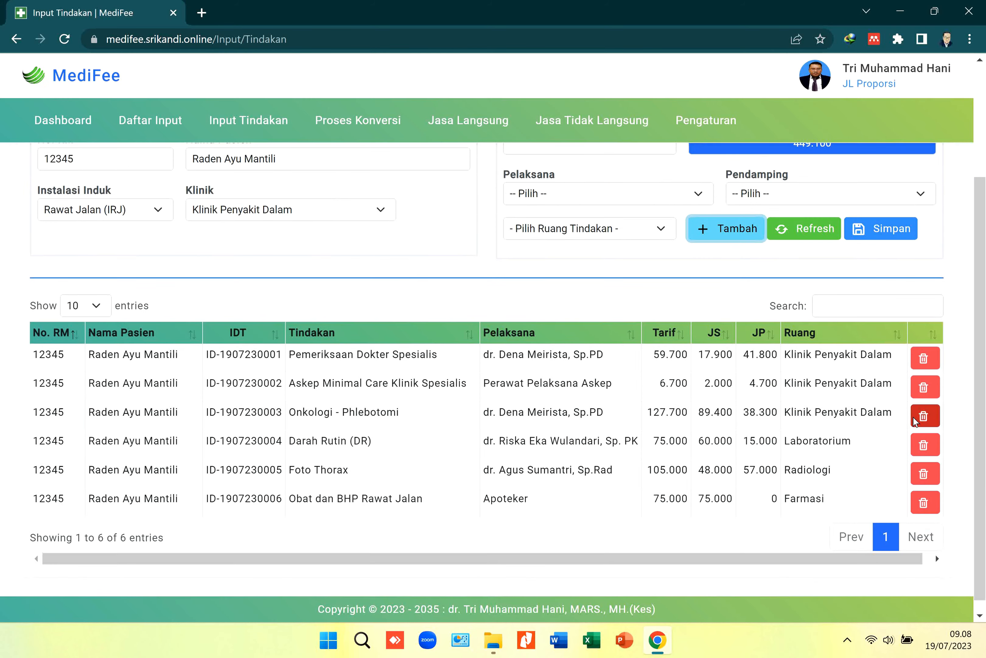
scroll(917, 418, up, 1)
scroll(761, 217, up, 2)
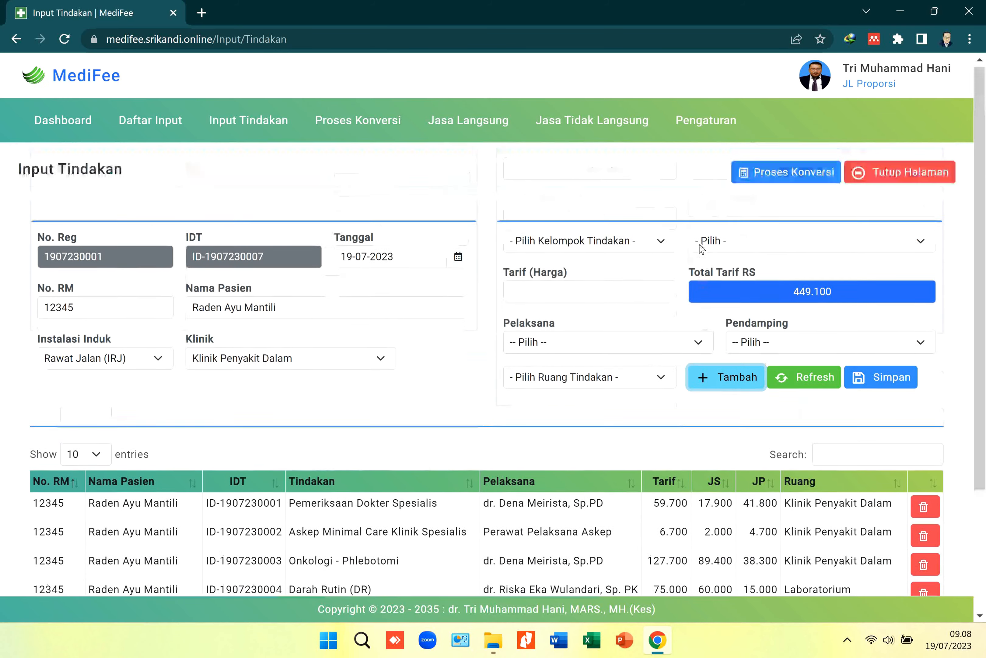
click(891, 379)
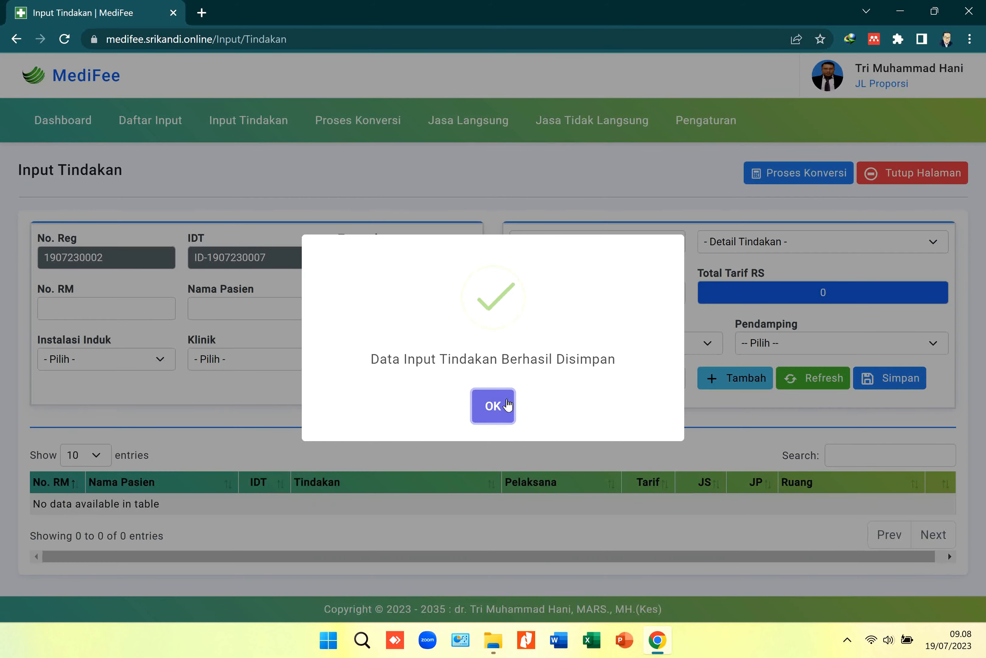
click(500, 406)
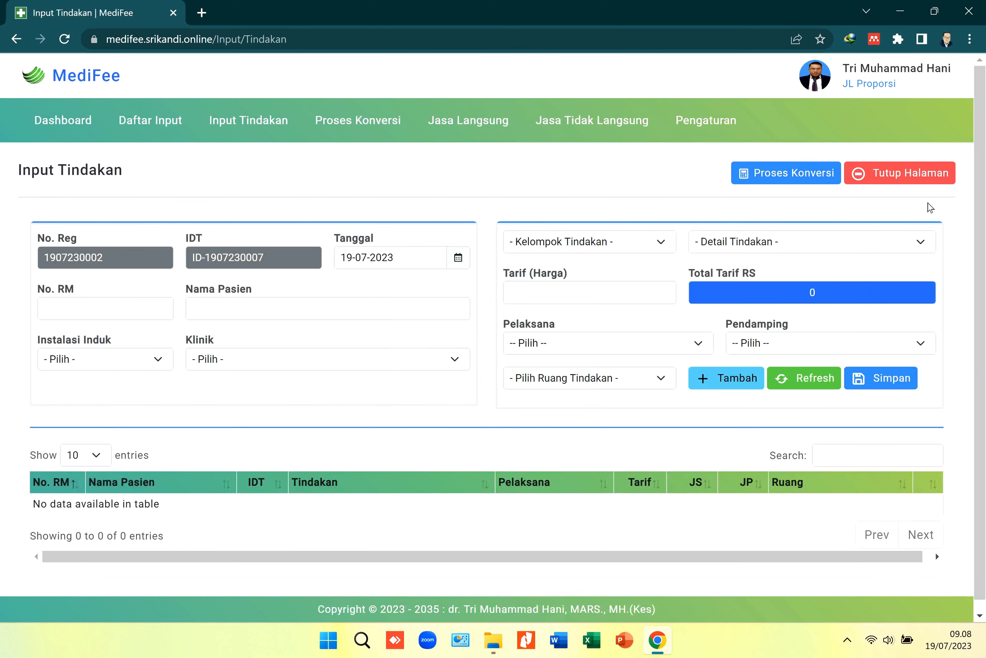
click(936, 174)
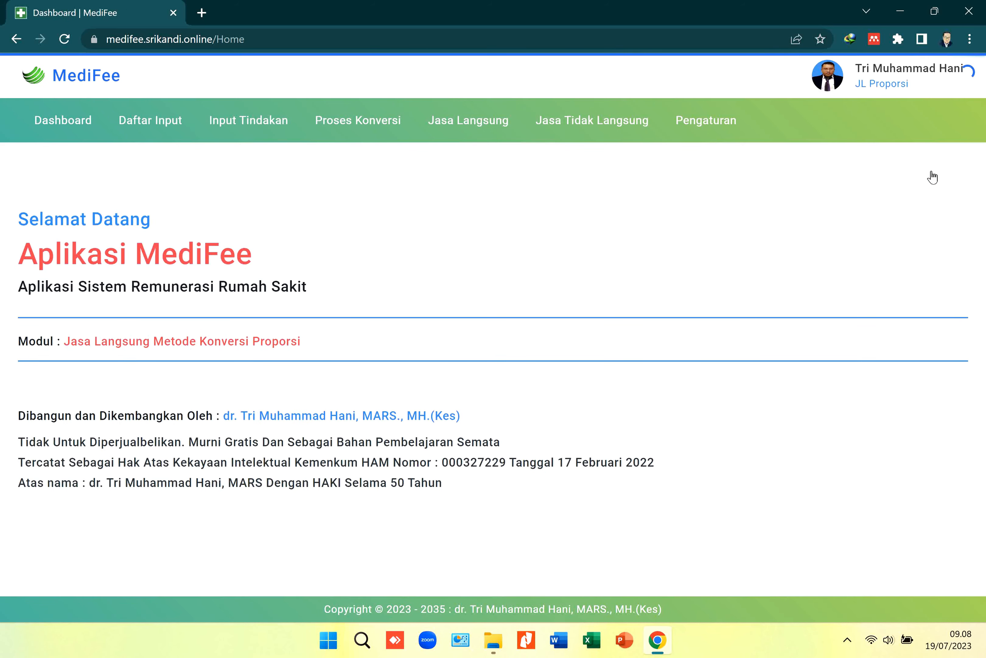
Reopen the saved record from Daftar Input and set Instalasi Induk to Rawat Jalan (IRJ) and Klinik to Klinik Penyakit Dalam
click(148, 122)
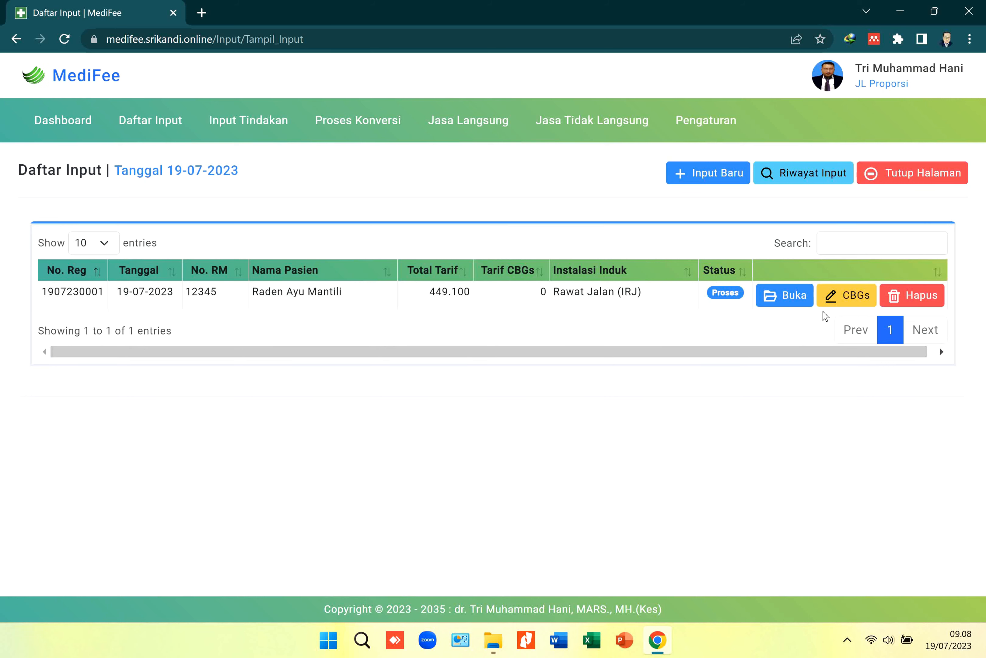
click(790, 294)
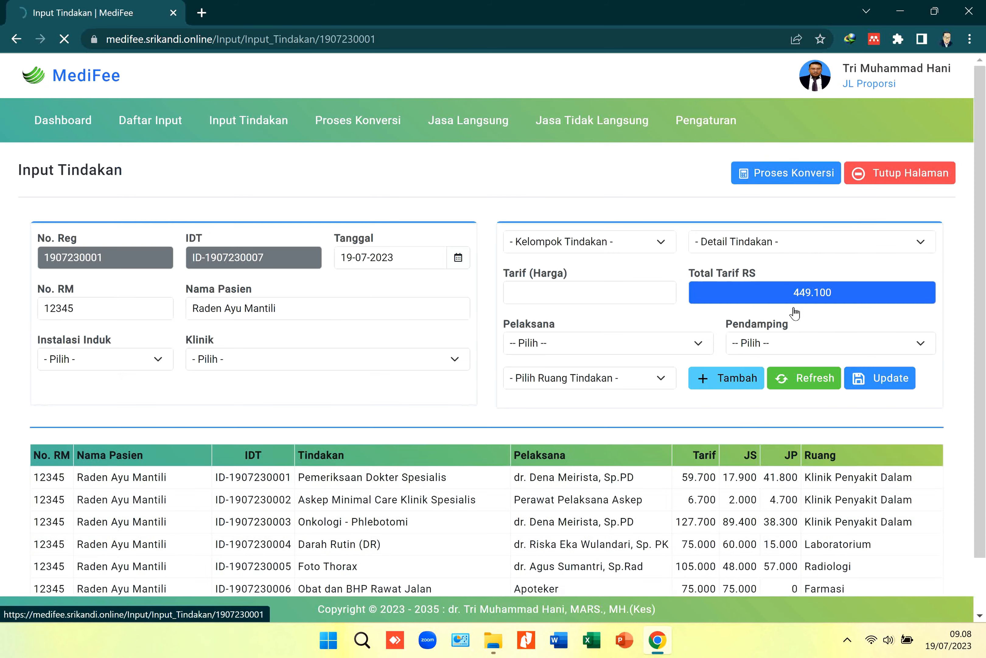
scroll(945, 351, down, 2)
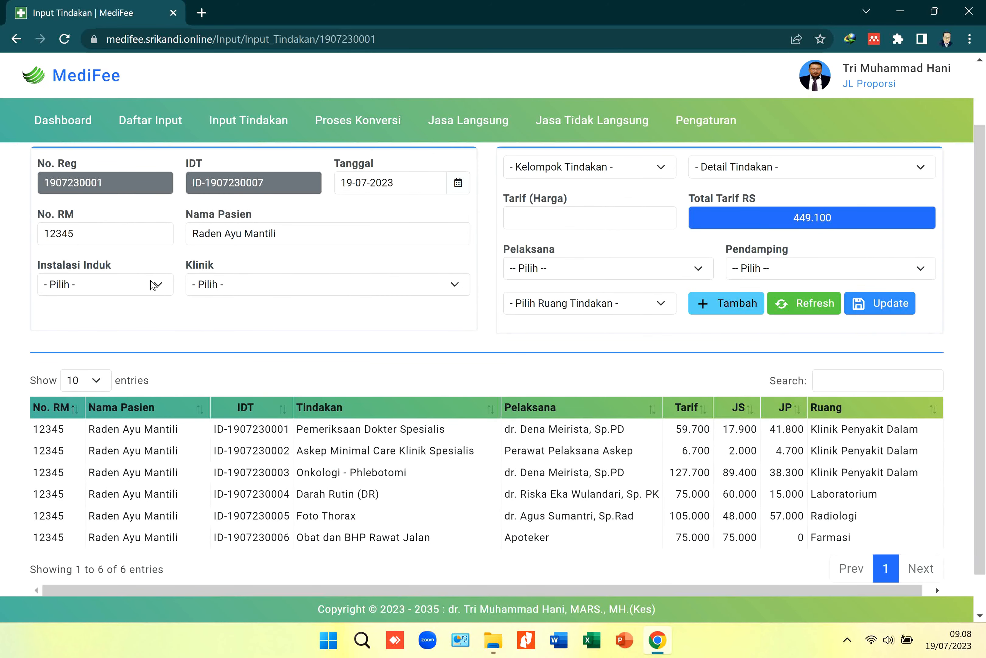
click(153, 284)
click(128, 342)
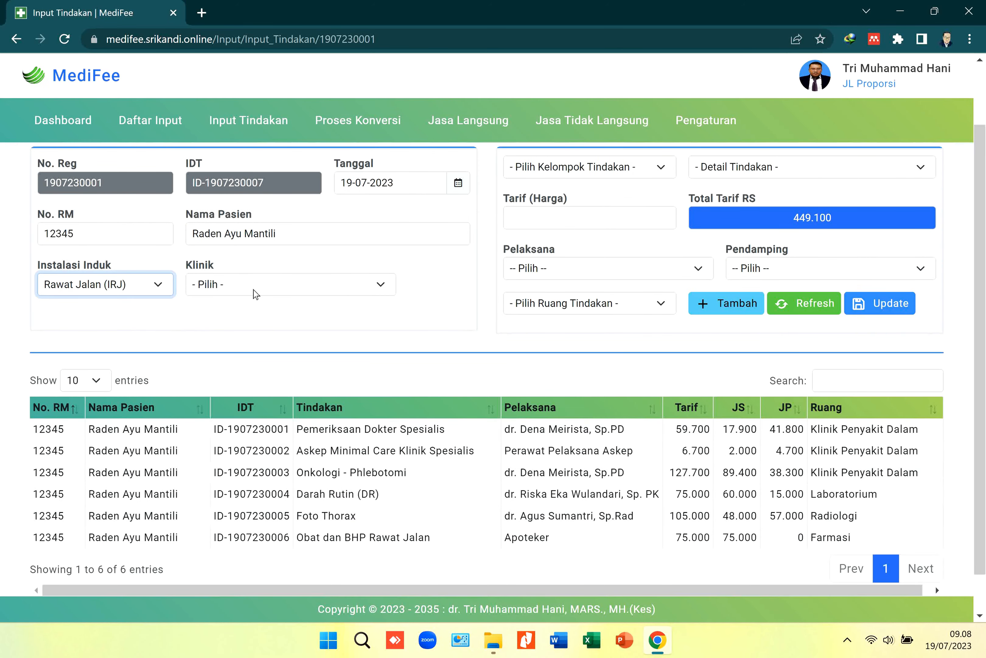
click(256, 293)
click(260, 314)
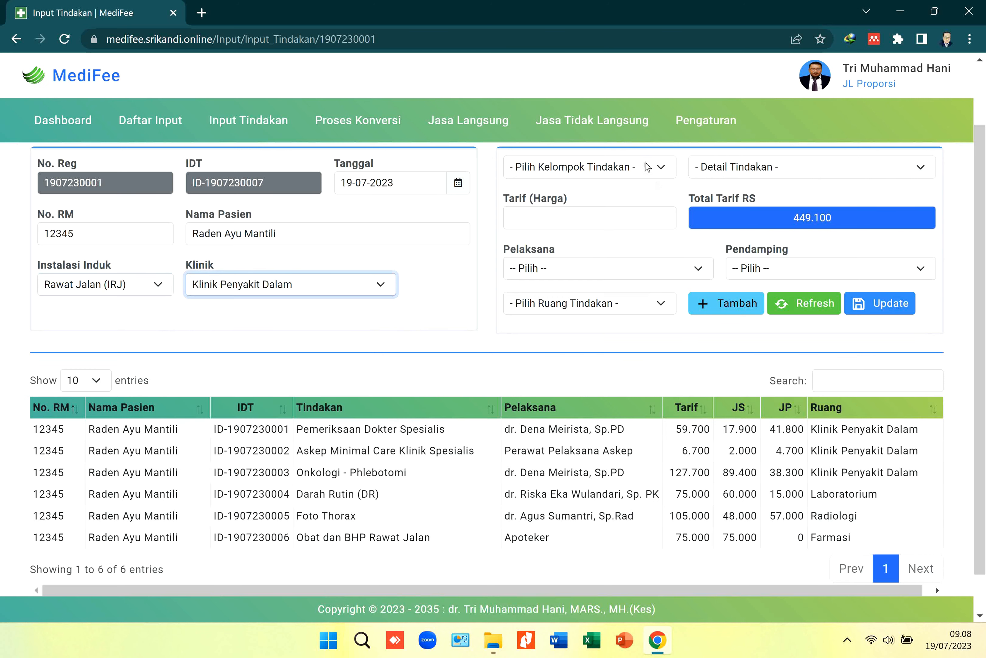
Choose Elektromedis as the treatment group and Elektro Kardiografi (EKG) as its detail
click(647, 167)
click(656, 352)
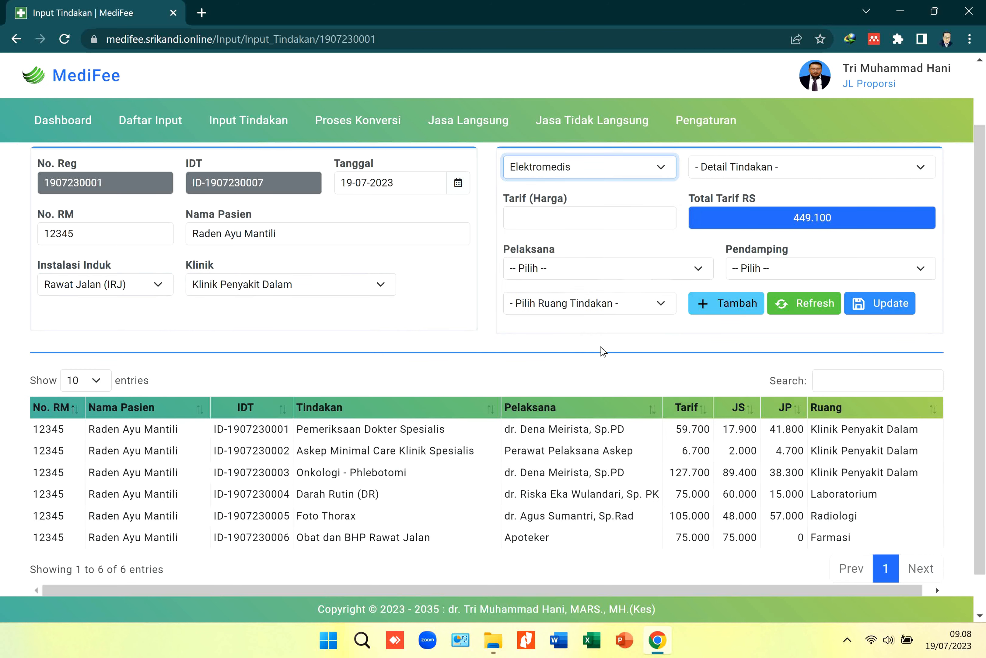
click(785, 172)
click(785, 197)
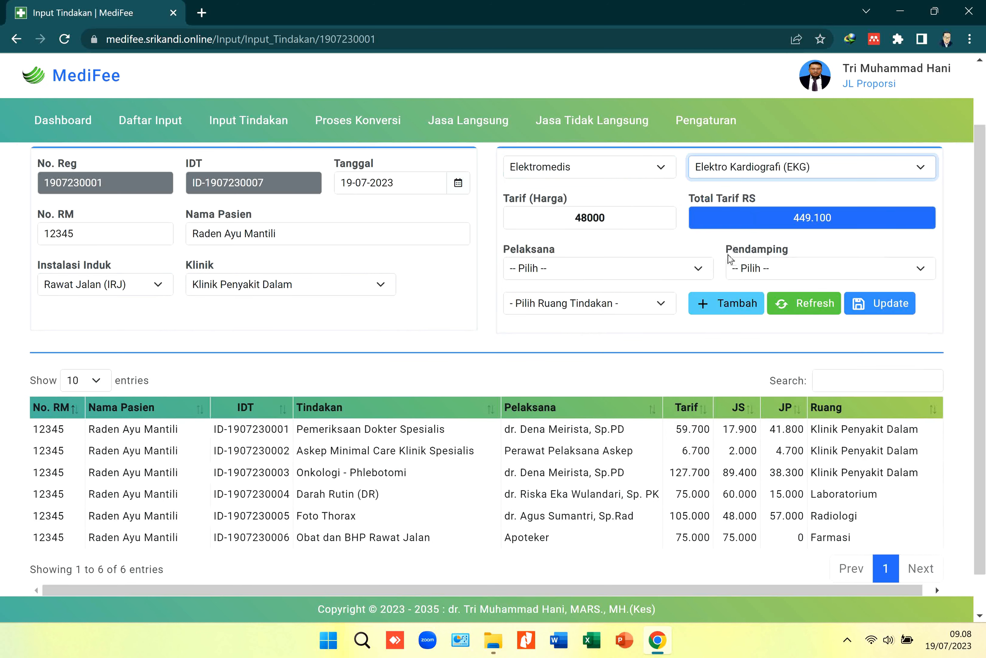
Give the EKG the Sp.PD doctor as Pelaksana, Perawat as Pendamping and Klinik Penyakit Dalam as the room, and try to update the record
click(701, 270)
click(674, 300)
click(800, 277)
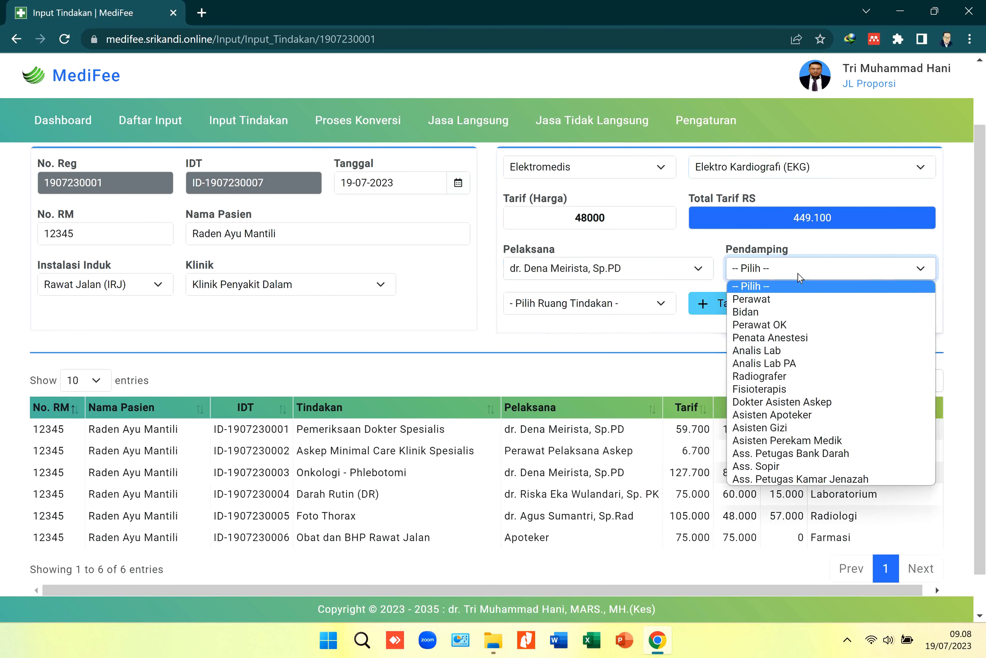
click(788, 298)
click(636, 305)
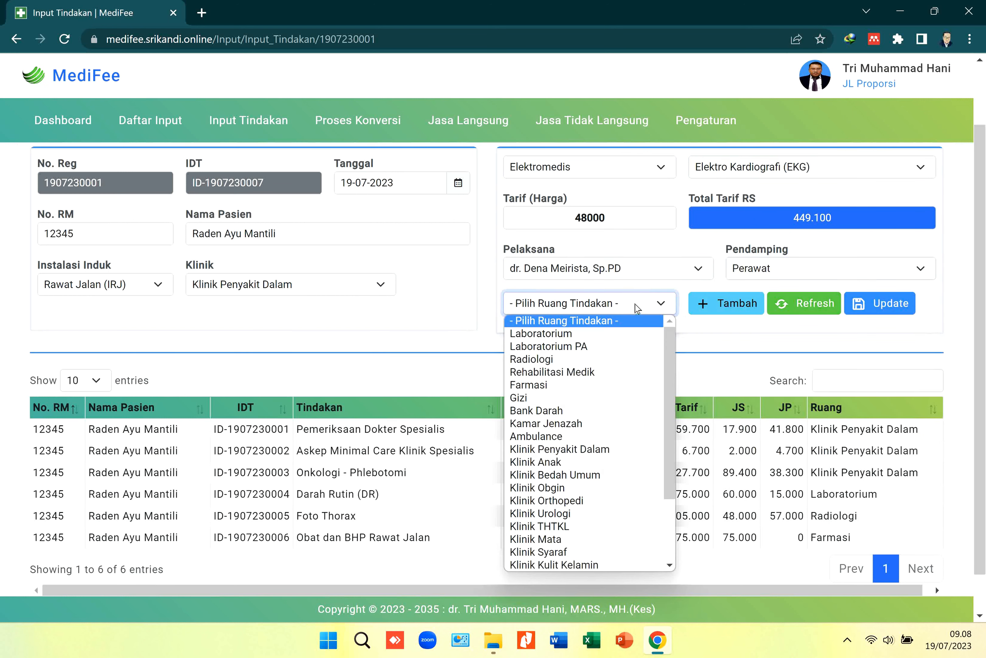
click(599, 450)
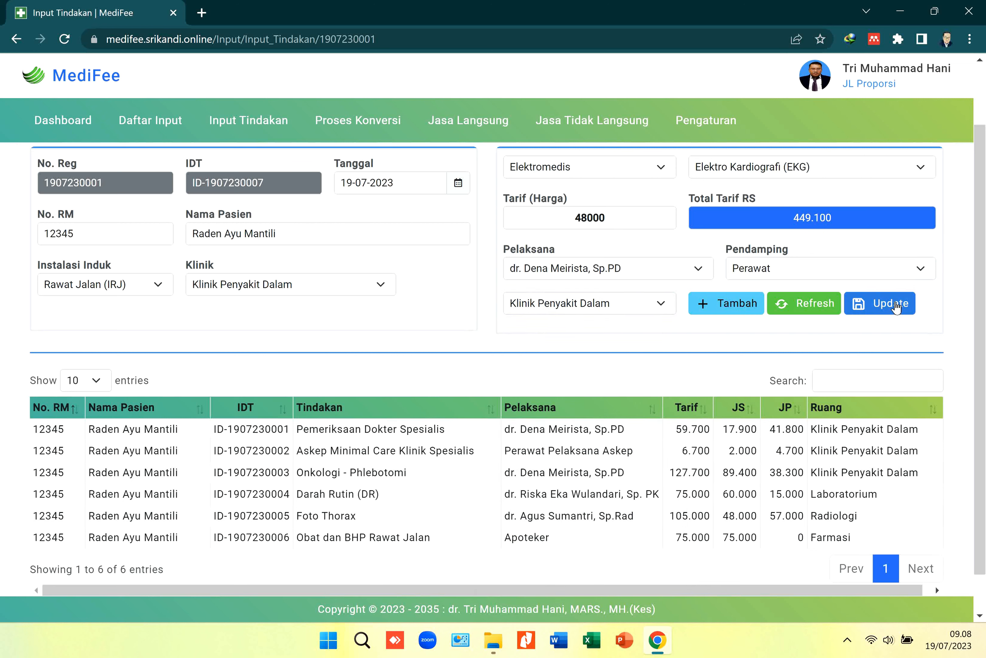
click(897, 307)
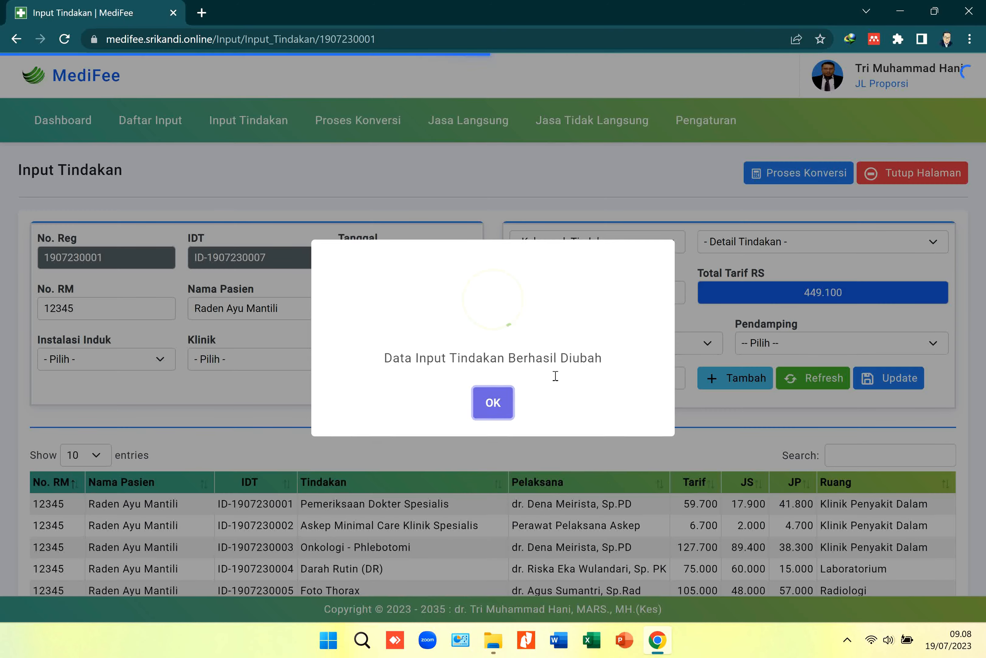
click(494, 405)
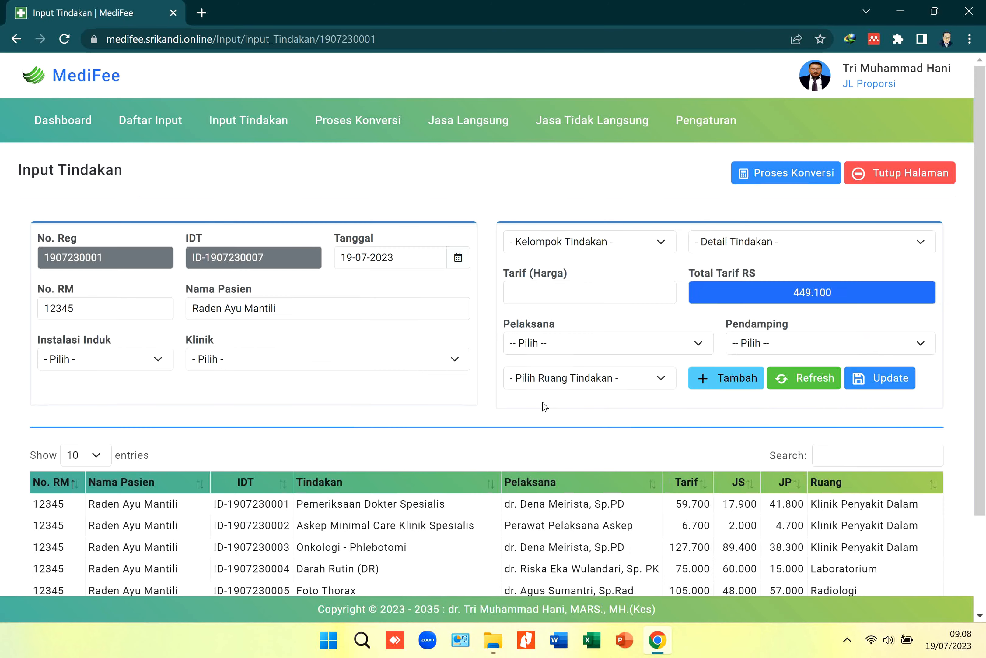
Close the treatment page and open the patient's CBGs tariff form from Daftar Input
click(884, 182)
click(175, 127)
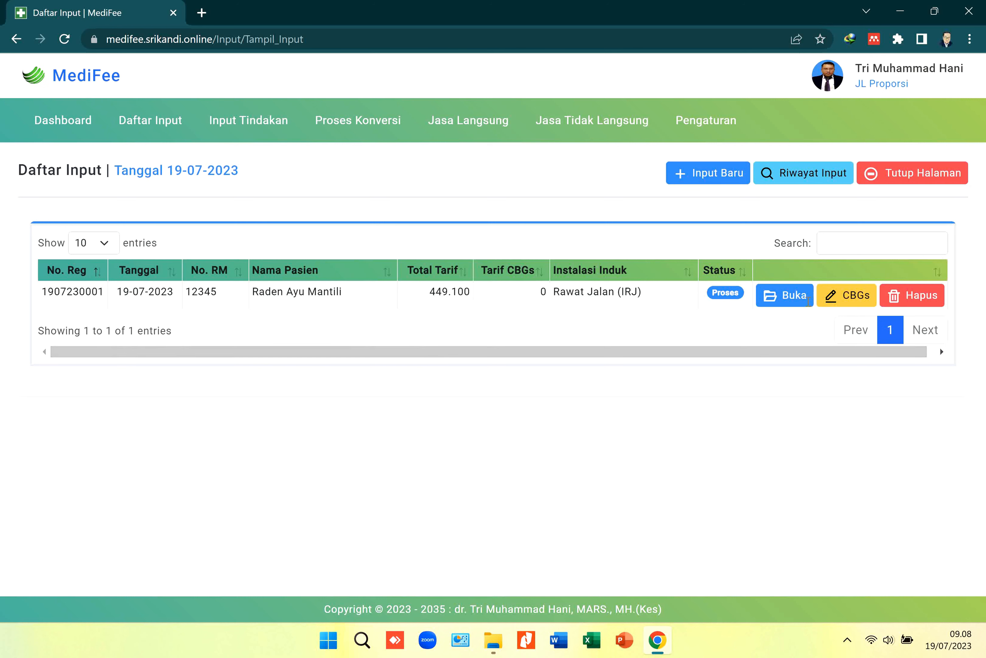
click(830, 299)
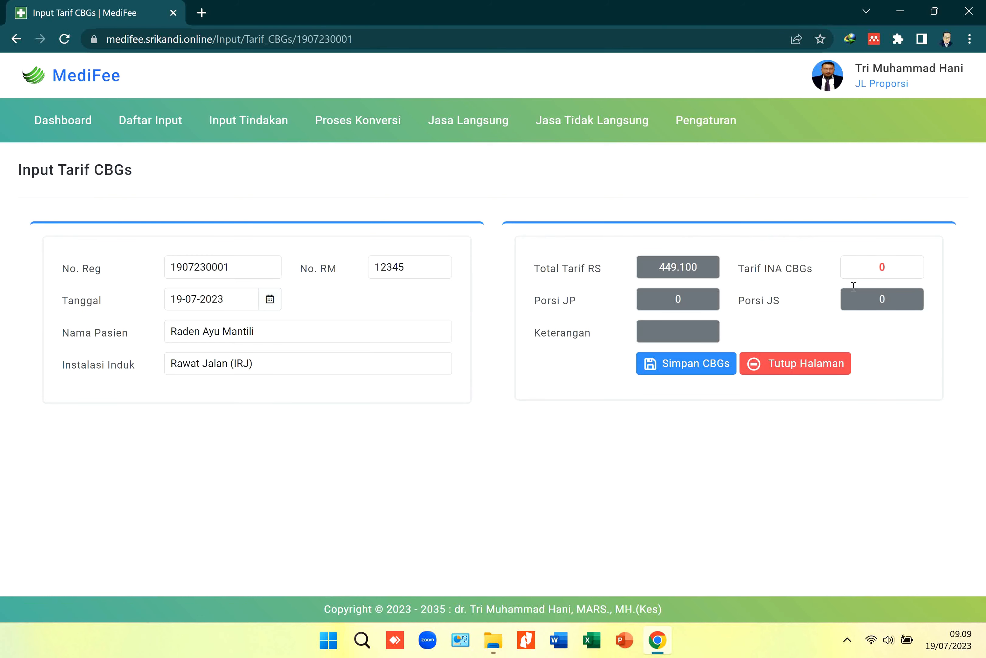
Set the patient's Tarif INA CBGs to 450.000 and save it
click(887, 270)
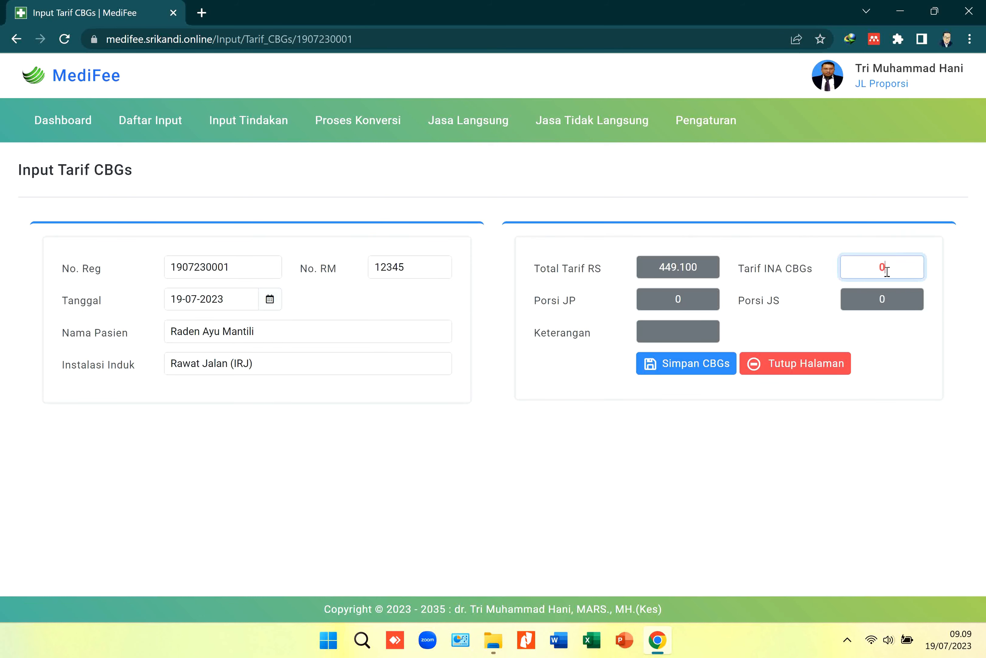
text(4500000)
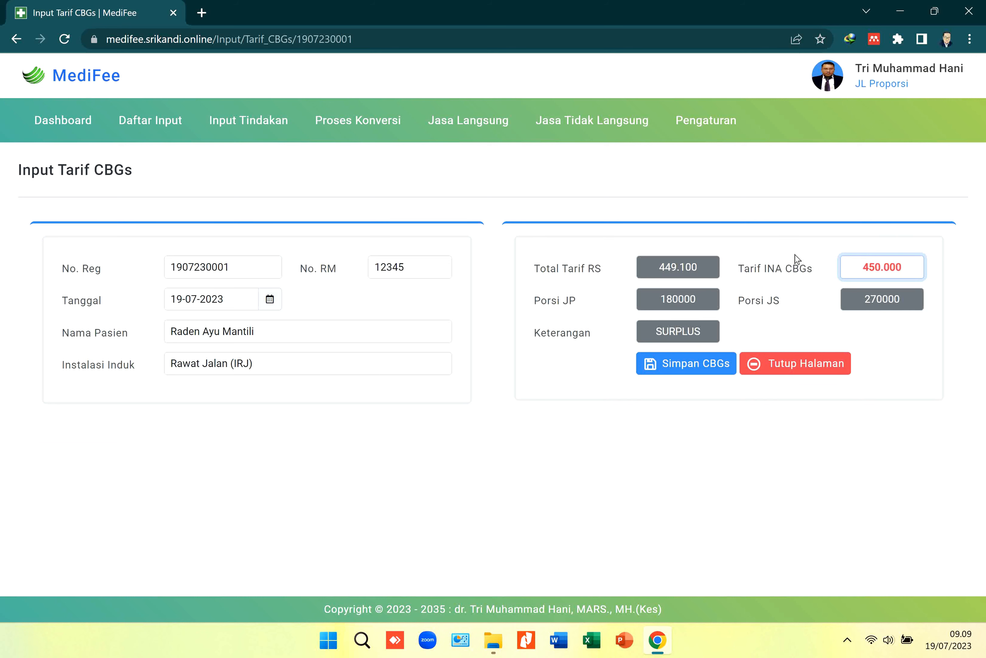
click(806, 255)
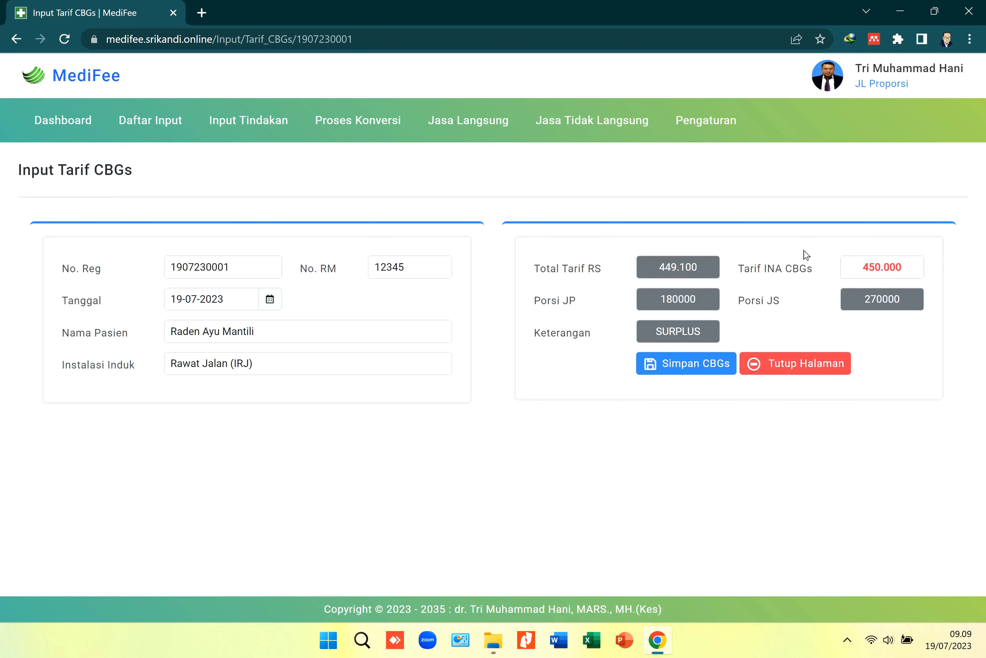
click(678, 364)
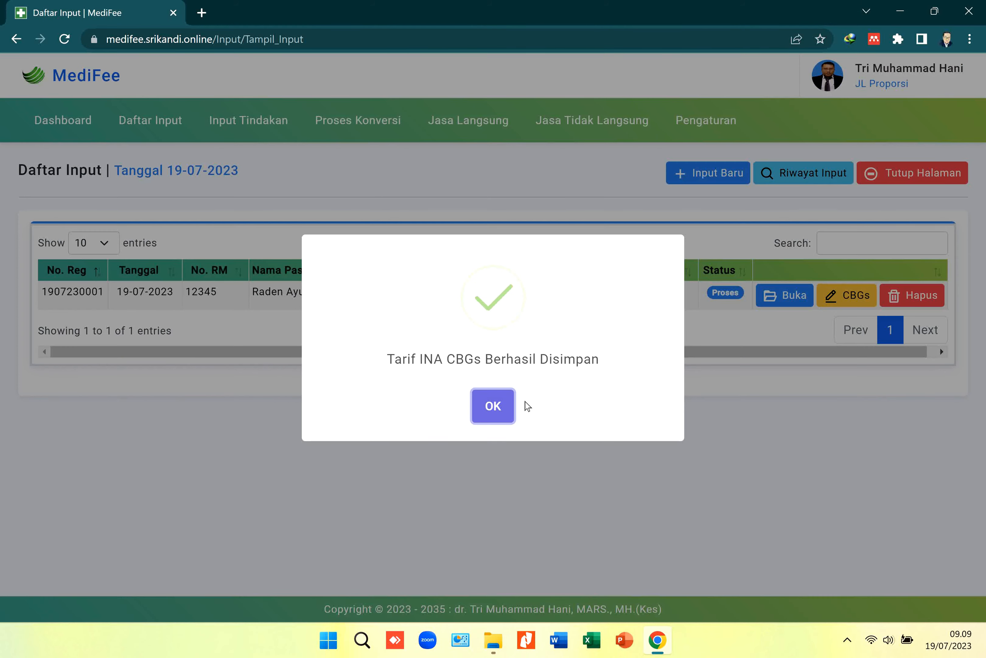
click(493, 409)
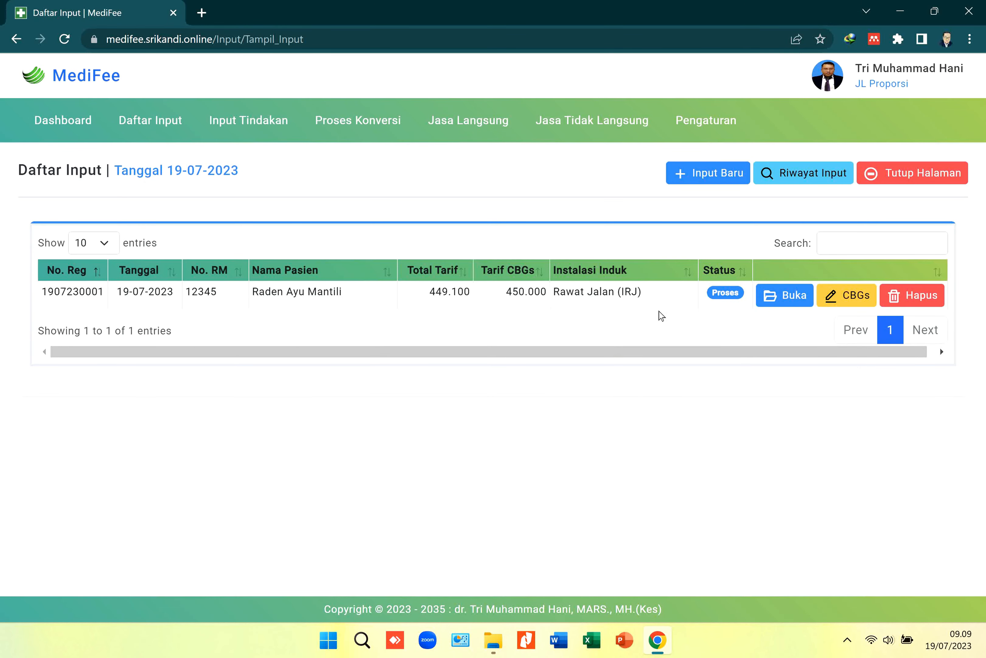
Reopen the patient's record from Daftar Input, review its treatments and go to its Proses Konversi page
click(783, 296)
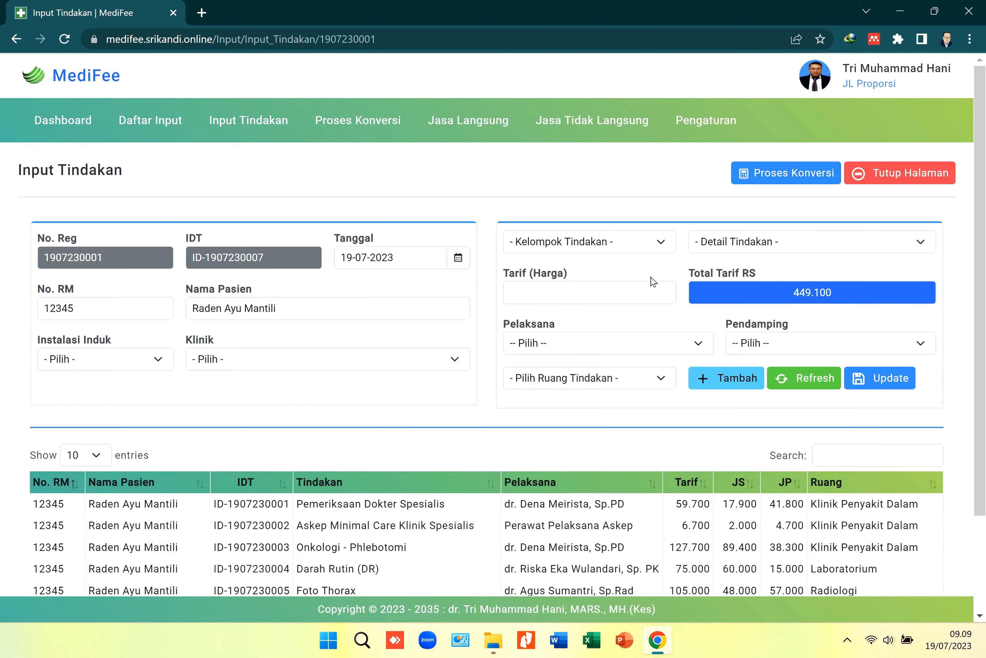
scroll(653, 282, down, 3)
scroll(552, 296, up, 3)
scroll(536, 299, down, 3)
scroll(535, 298, up, 3)
click(782, 174)
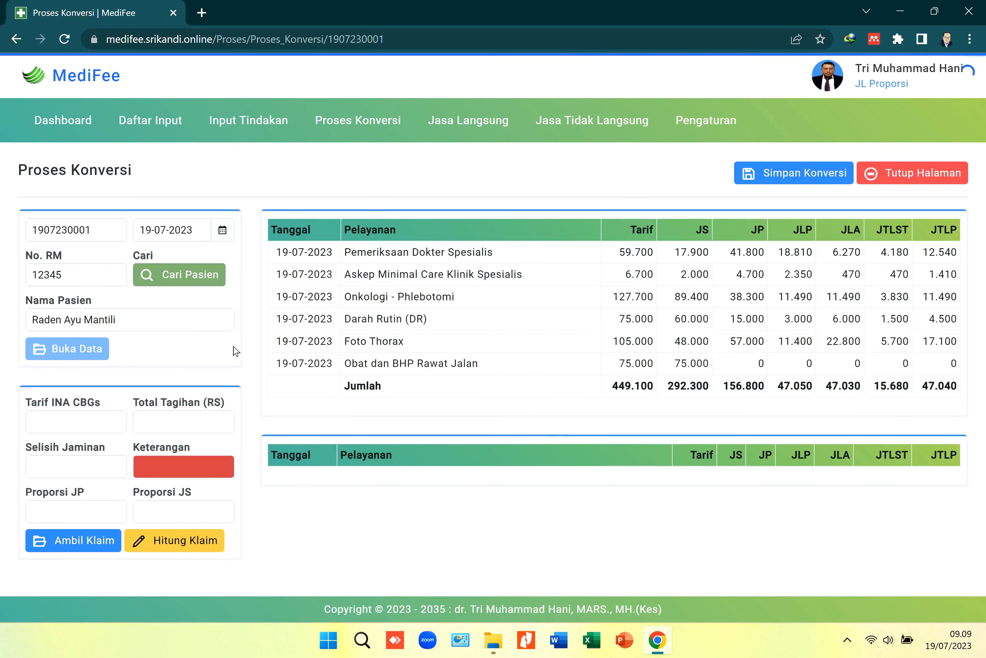
Retrieve the patient's claim data and calculate the converted service fees for each treatment
click(73, 536)
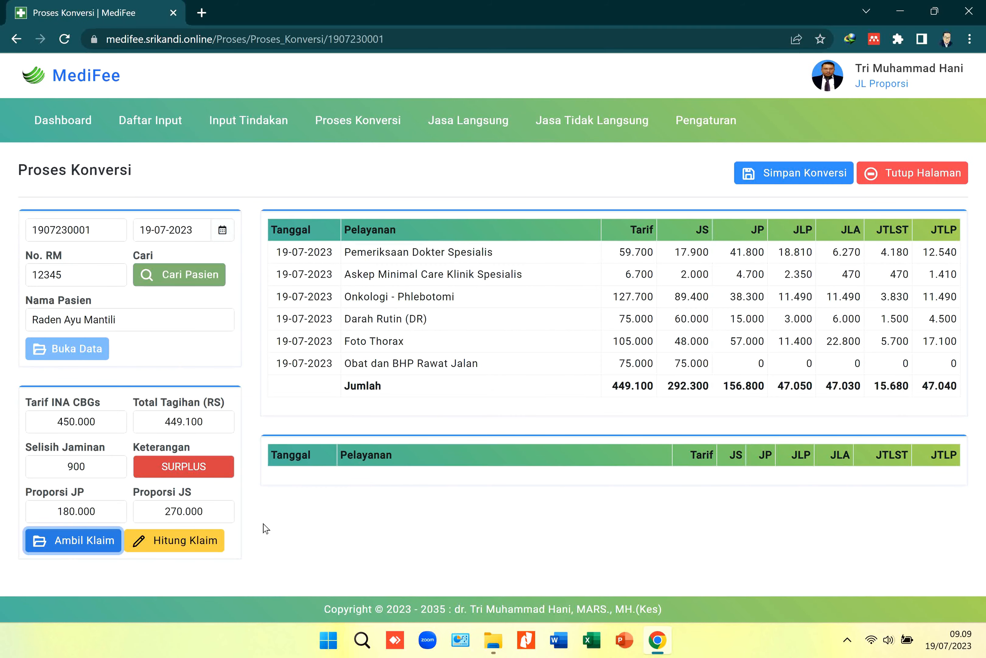
click(699, 525)
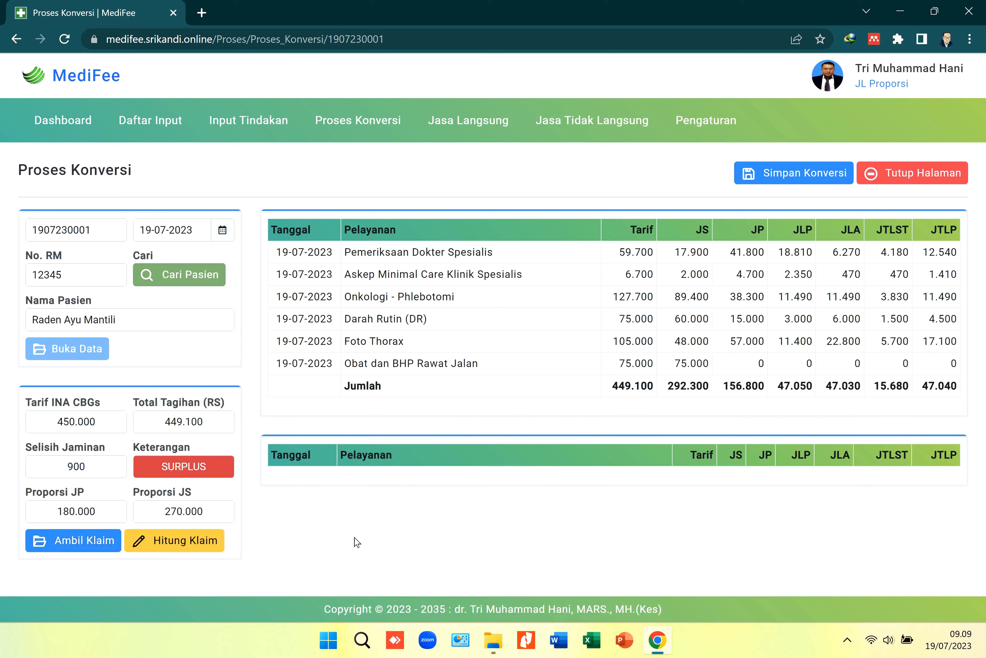
click(184, 545)
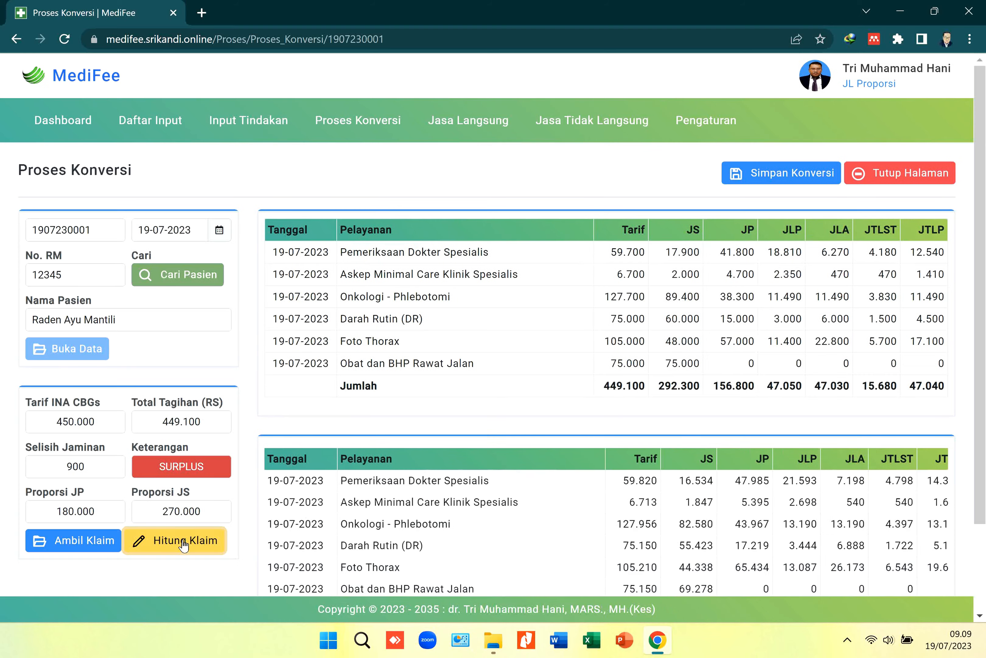
Review the converted fees against the hospital tariffs, save the conversion and close the Proses Konversi page
scroll(890, 439, down, 2)
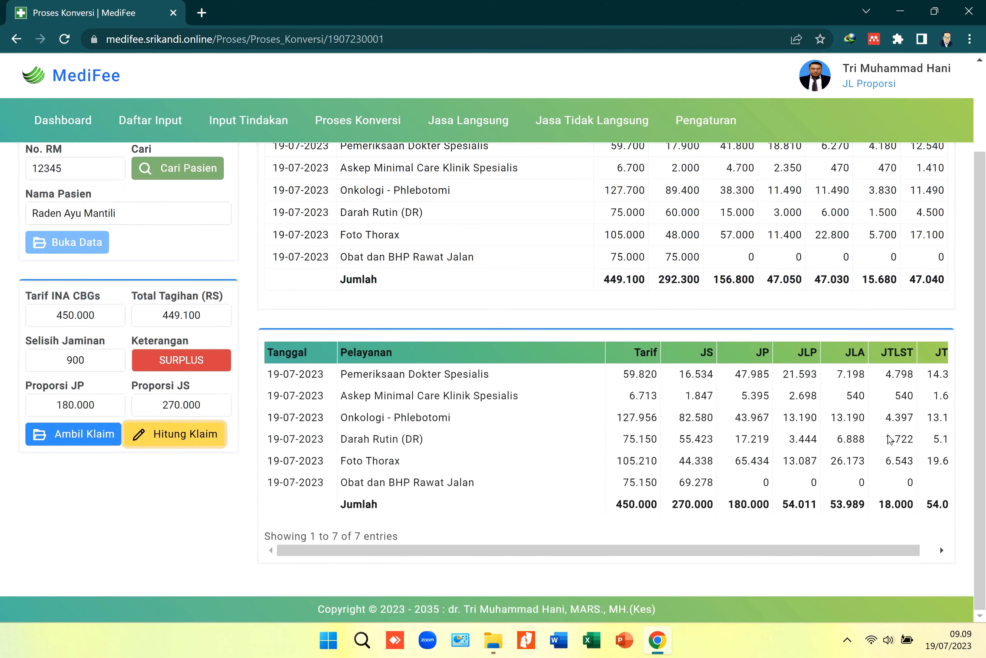
scroll(891, 439, up, 3)
scroll(890, 439, down, 3)
scroll(891, 439, up, 2)
scroll(889, 435, up, 1)
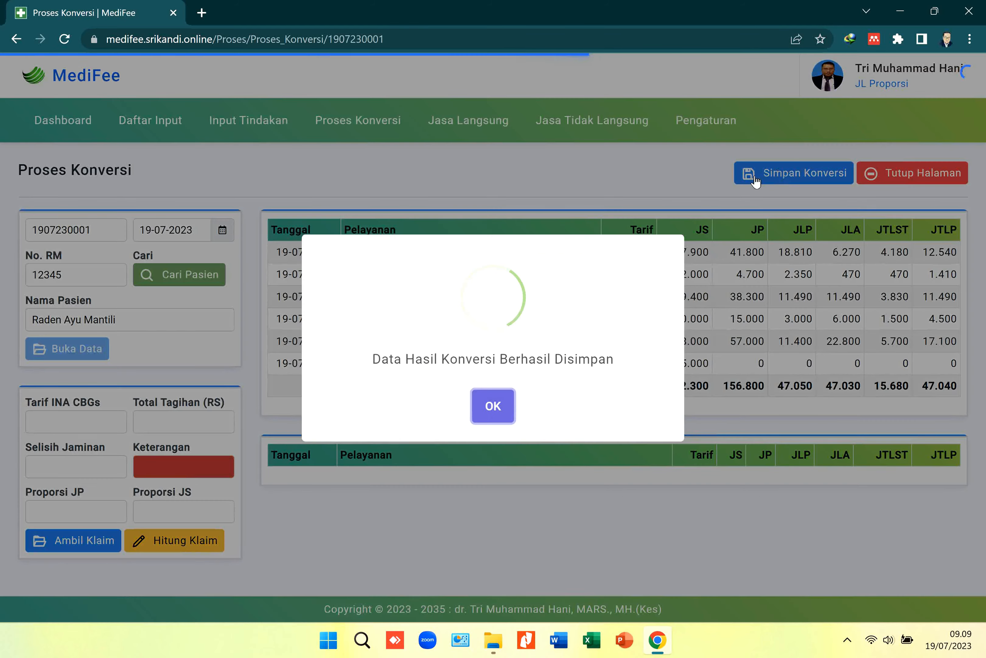
click(495, 411)
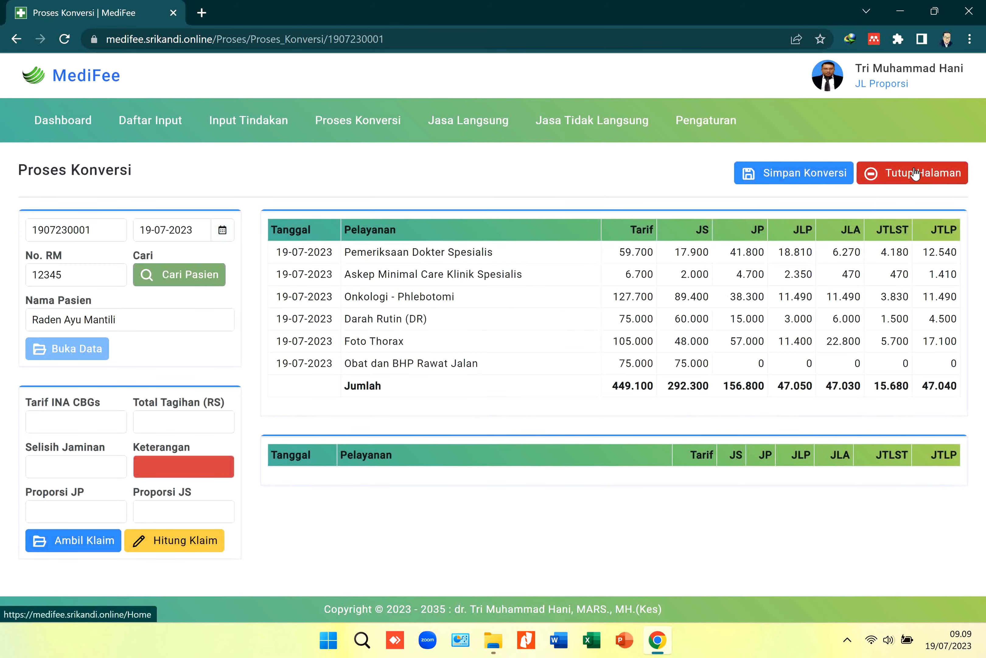
click(896, 174)
Open all Jasa Langsung data for 01-07-2023 to 31-07-2023 and review the fee of each recipient
click(456, 122)
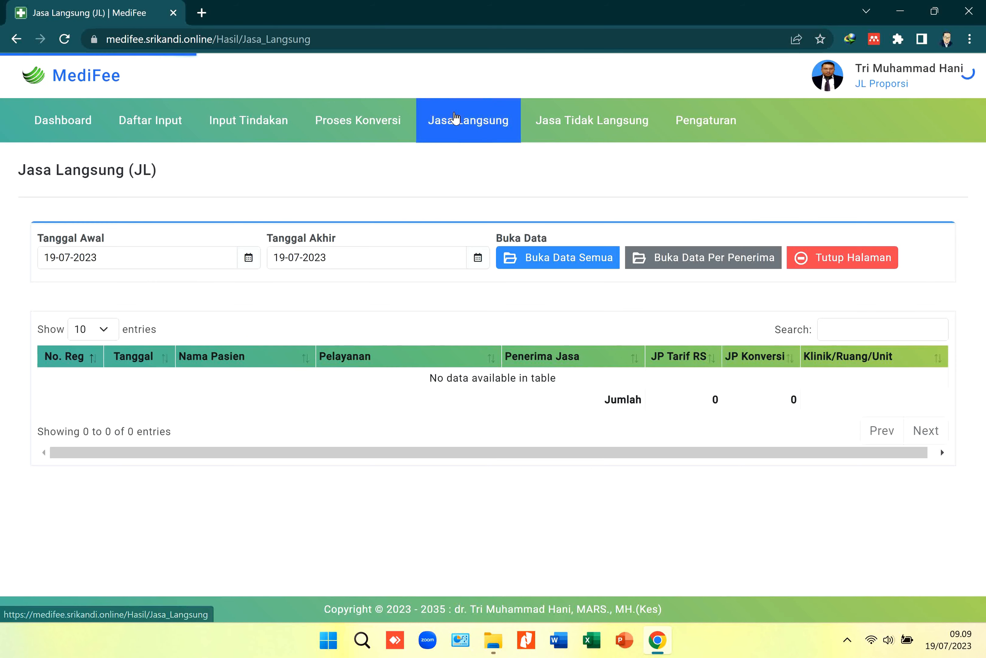
click(207, 256)
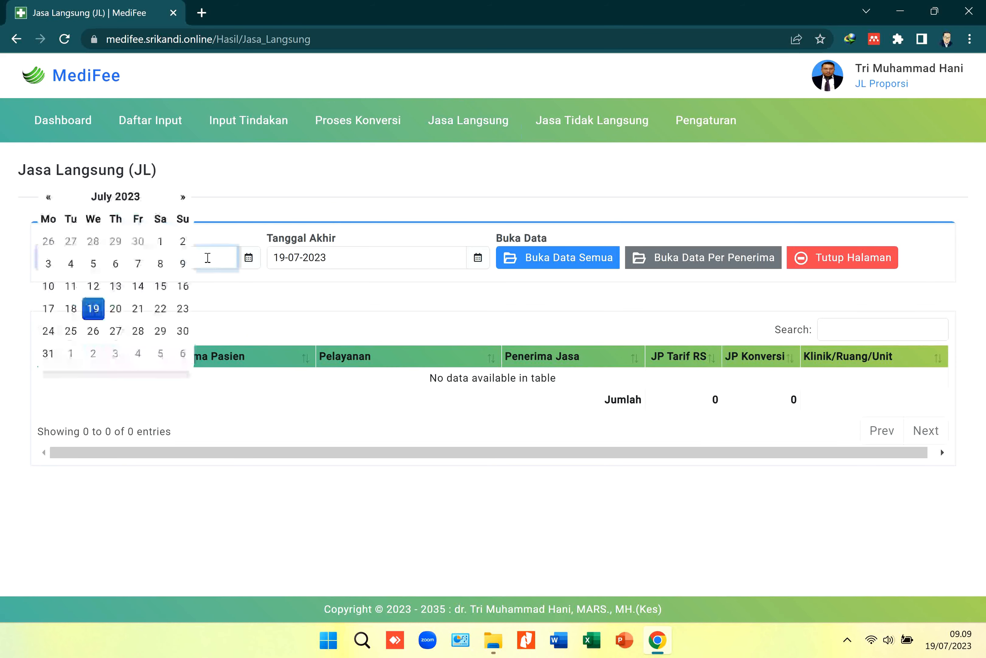
click(165, 244)
click(348, 258)
click(278, 355)
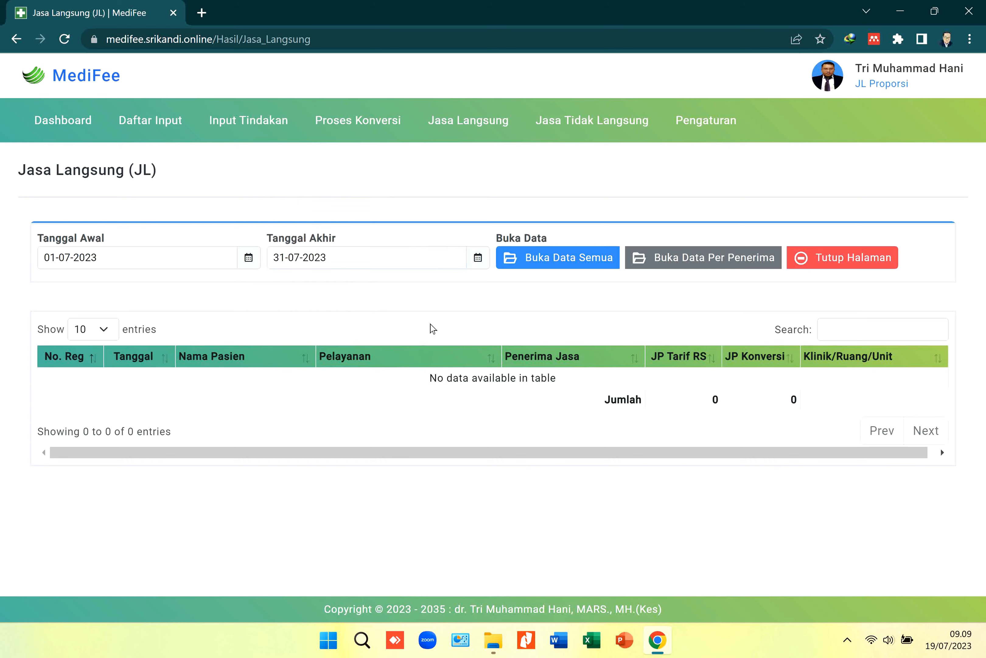
click(572, 256)
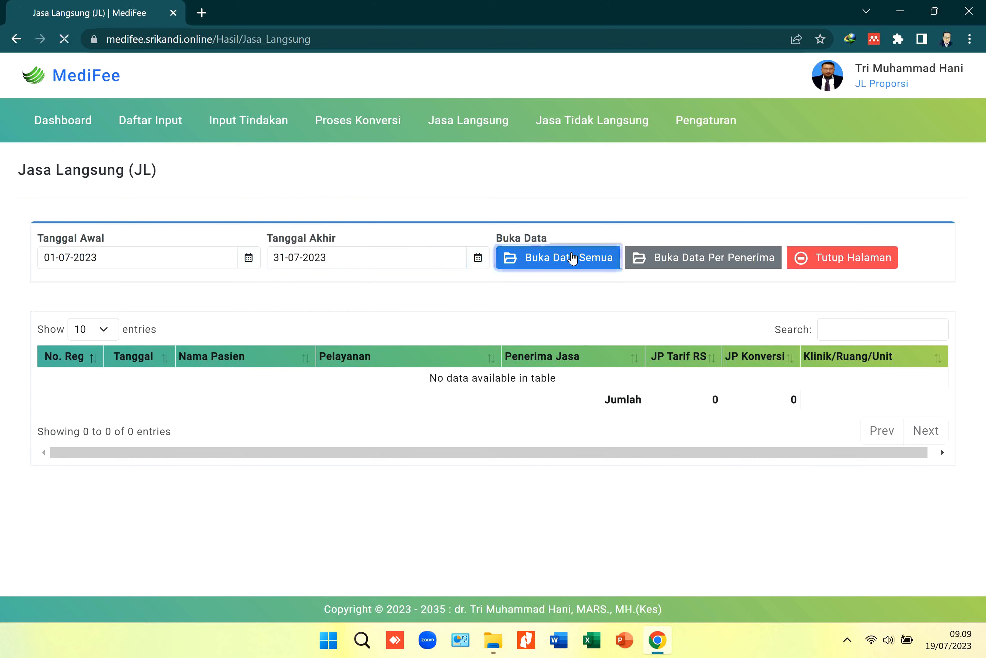
scroll(840, 398, down, 3)
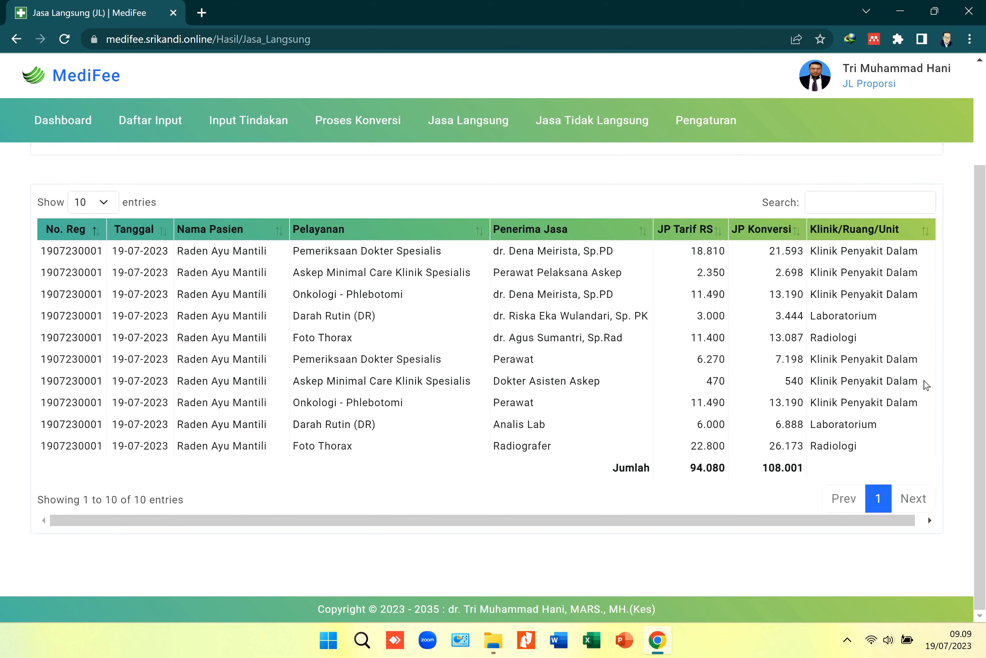
scroll(896, 324, up, 3)
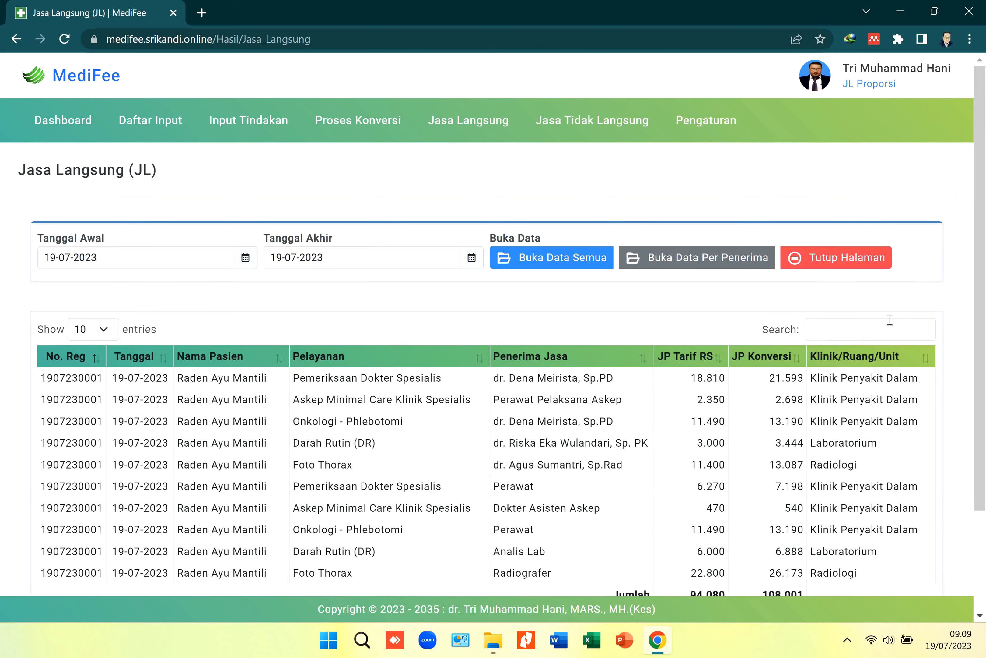
Open the Jasa Langsung per-recipient report for the Sp.PD doctor from 01-07-2023 to 31-07-2023
click(698, 259)
click(142, 258)
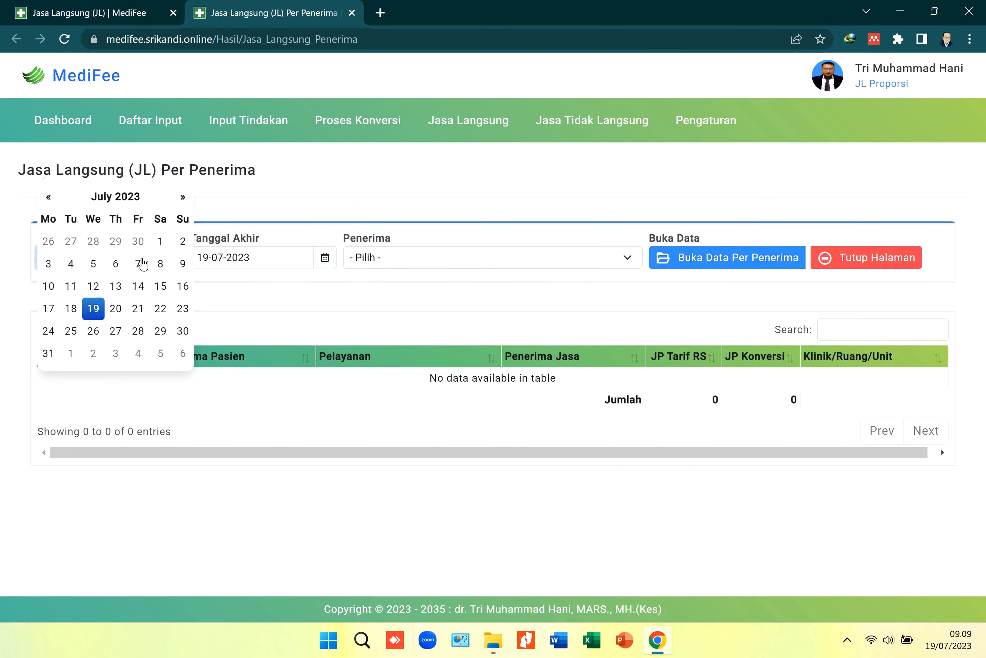
click(161, 241)
click(269, 258)
click(202, 353)
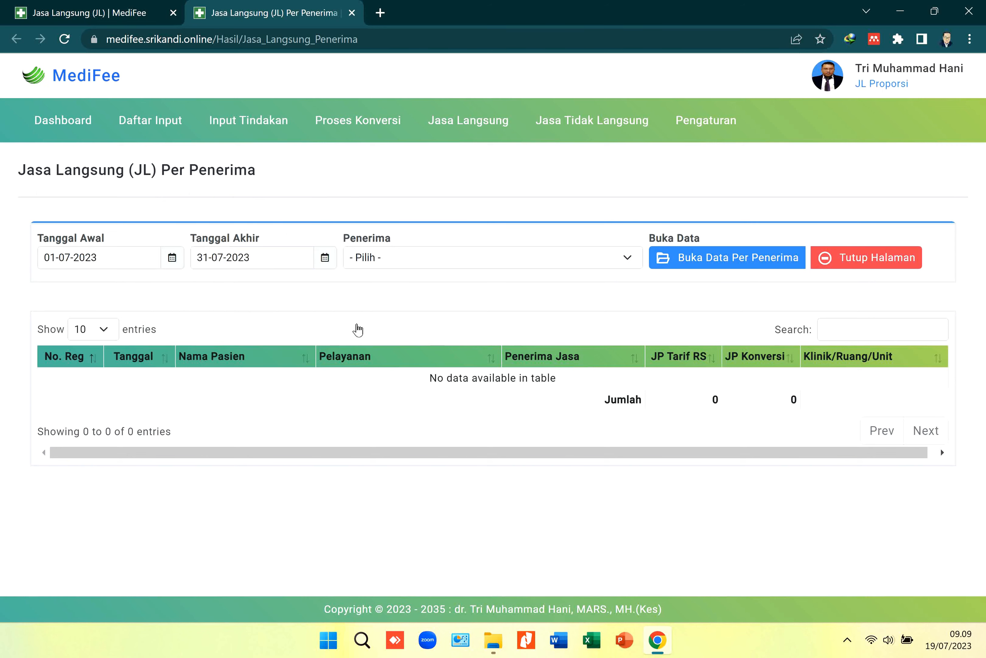
click(465, 263)
click(462, 285)
click(682, 261)
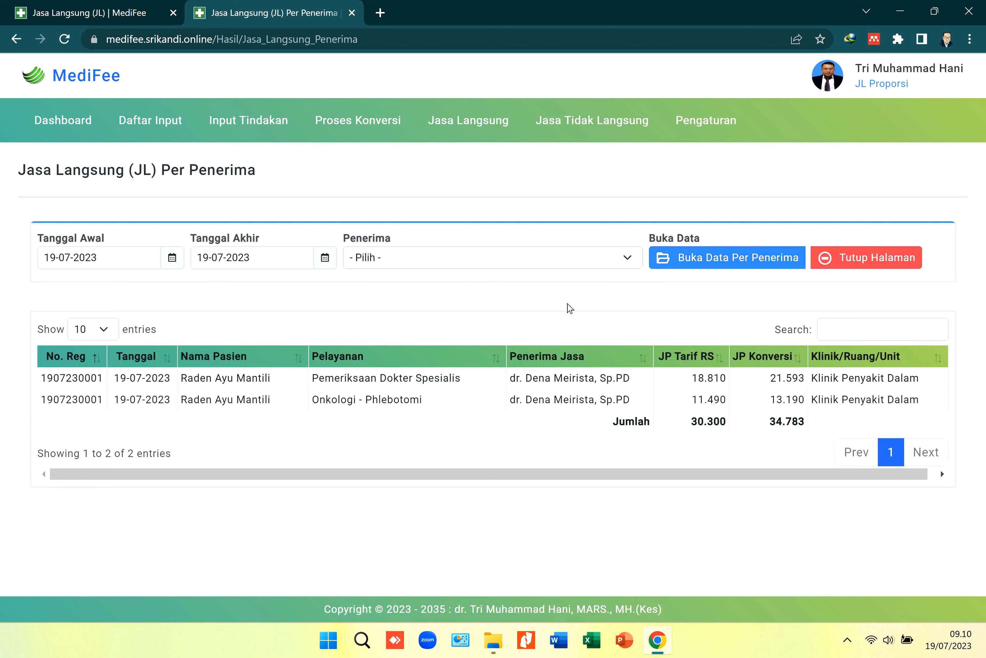
Show the per-recipient direct service fees of the Sp. PK doctor for 19-07-2023
click(567, 256)
click(637, 418)
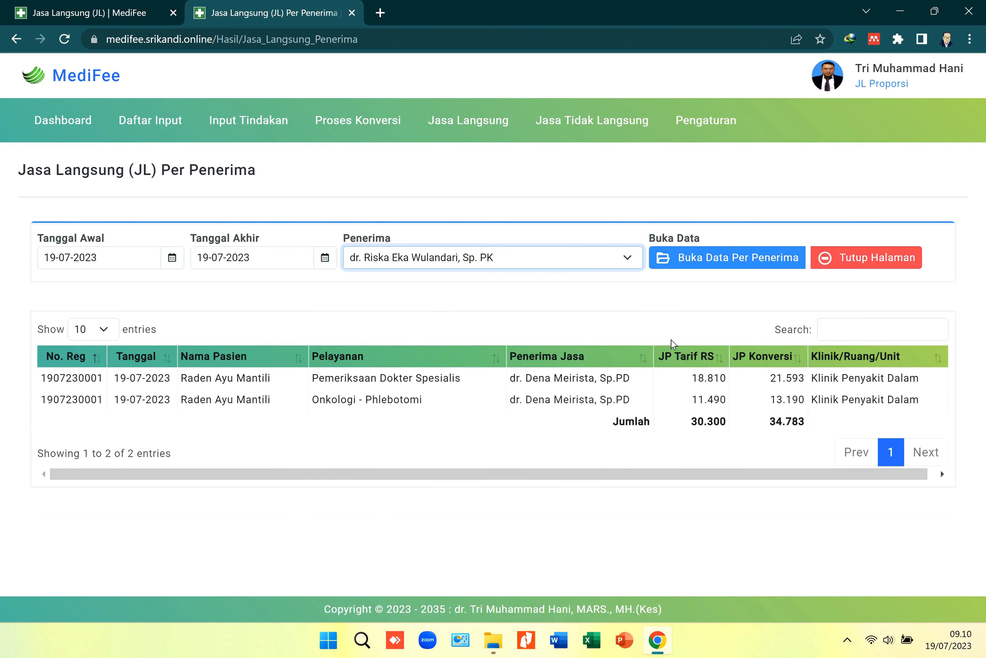
click(703, 265)
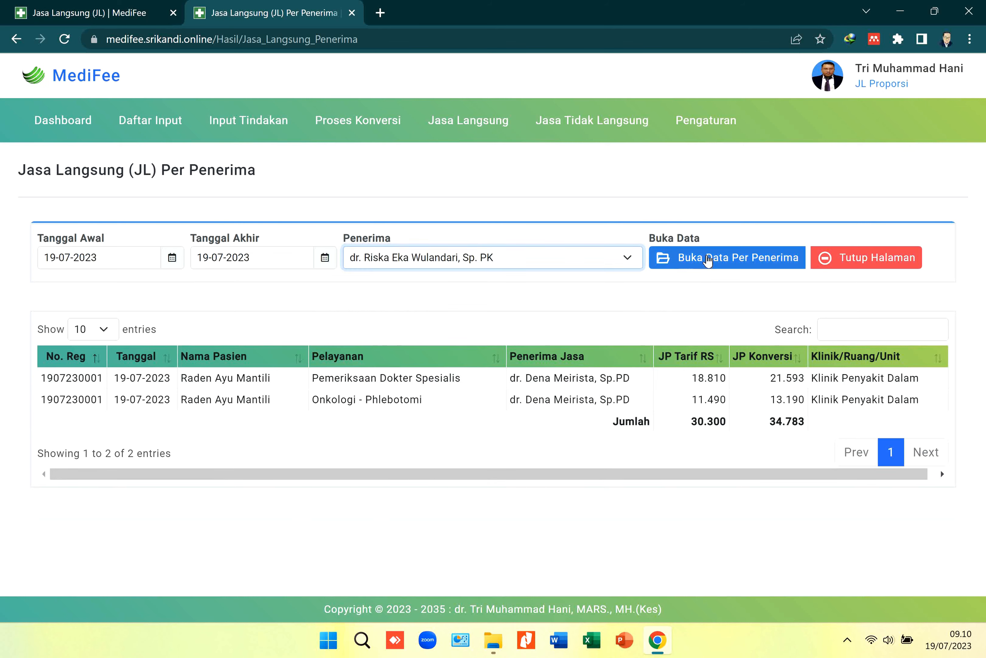
Show the per-recipient direct service fees of the Sp.Rad doctor for 19-07-2023, and close both Jasa Langsung pages
click(618, 260)
scroll(511, 458, down, 3)
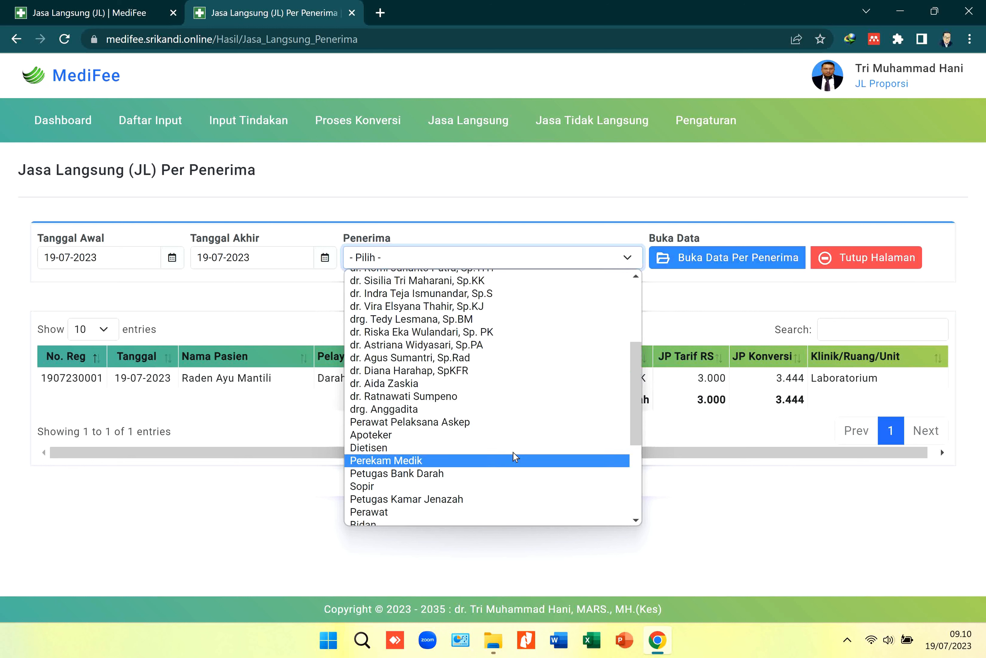
click(501, 359)
click(702, 257)
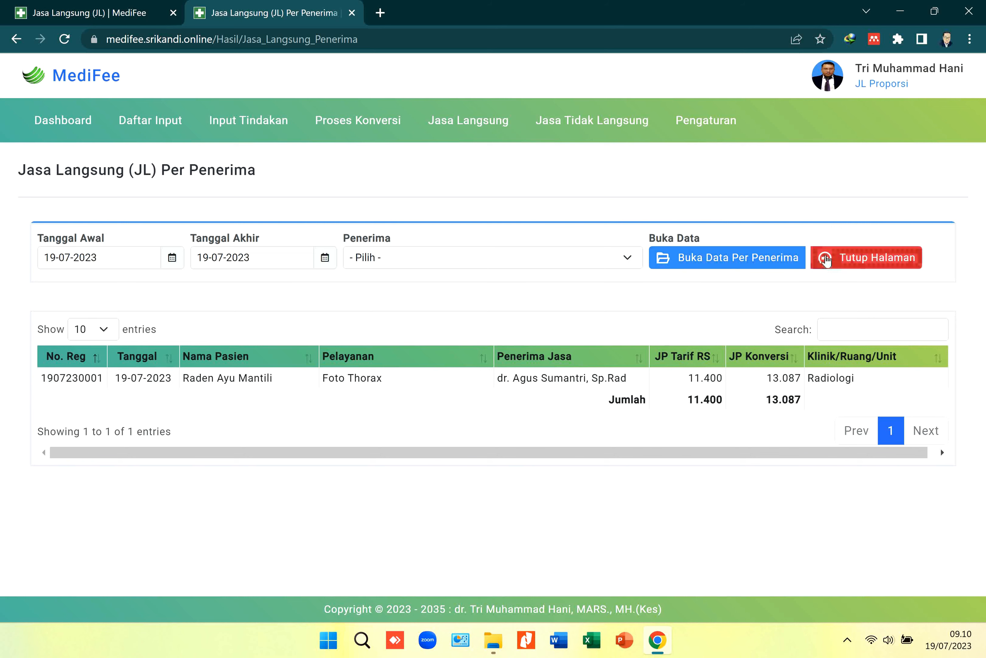
click(840, 257)
click(854, 260)
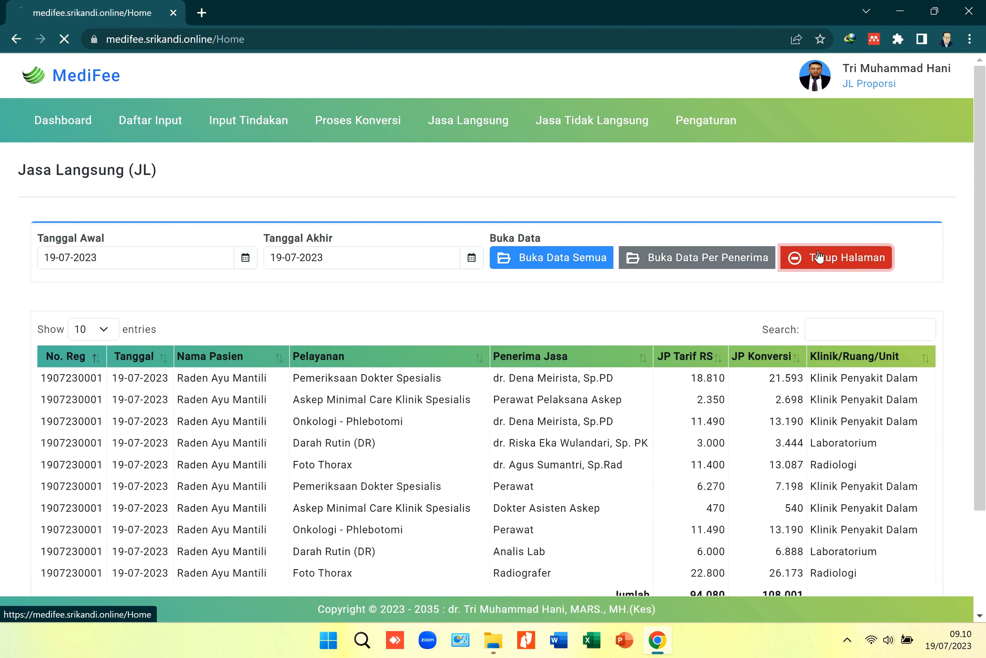
Open the Jasa Tidak Langsung data for 01-07-2023 to 31-07-2023, review the indirect fees and close the page
click(580, 129)
click(238, 257)
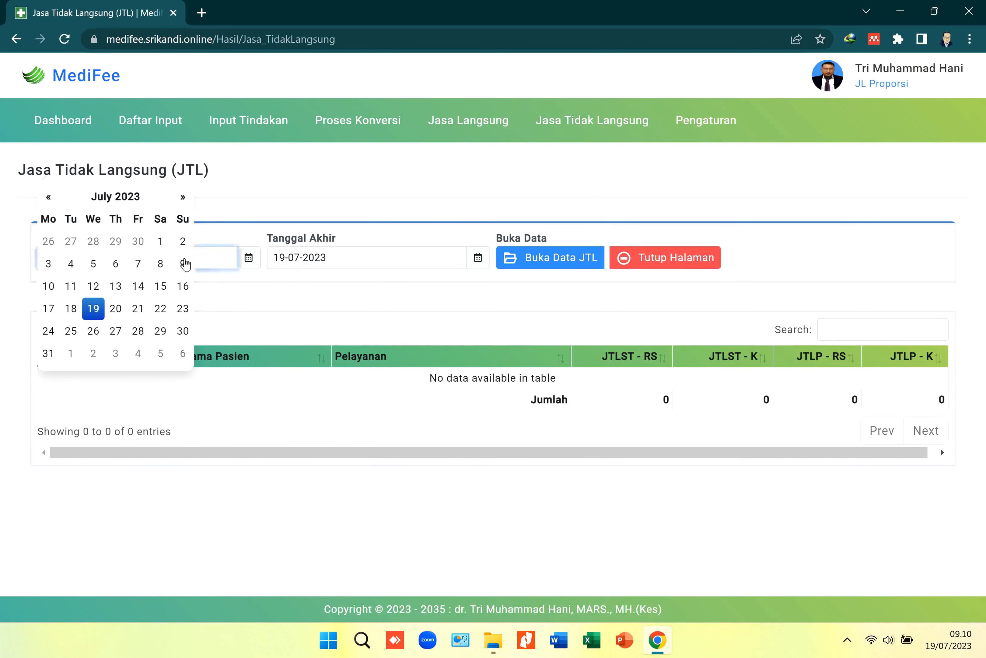
click(167, 242)
click(374, 260)
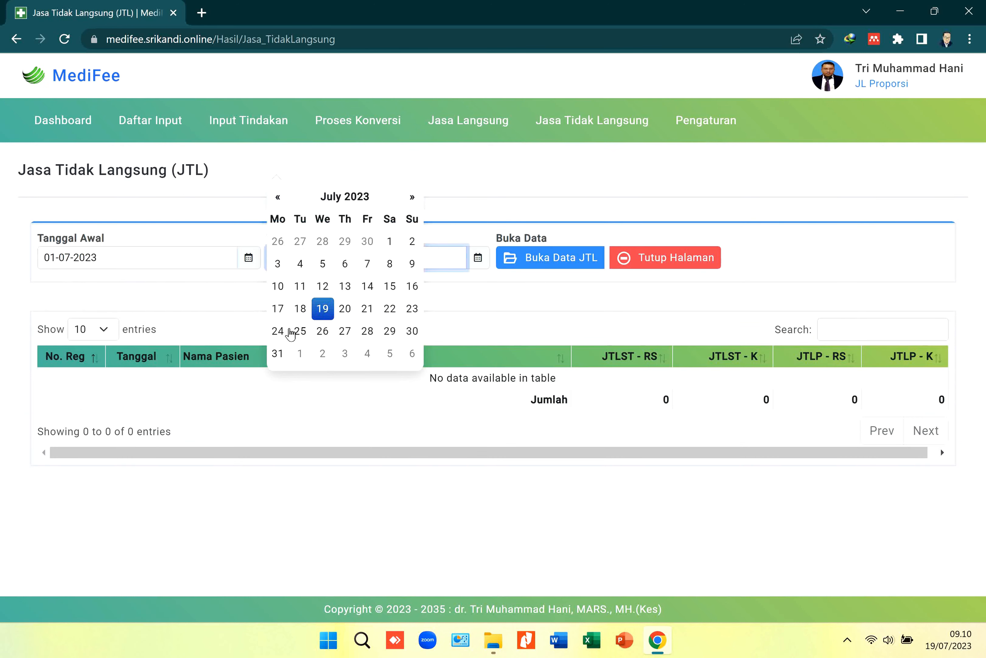
click(288, 349)
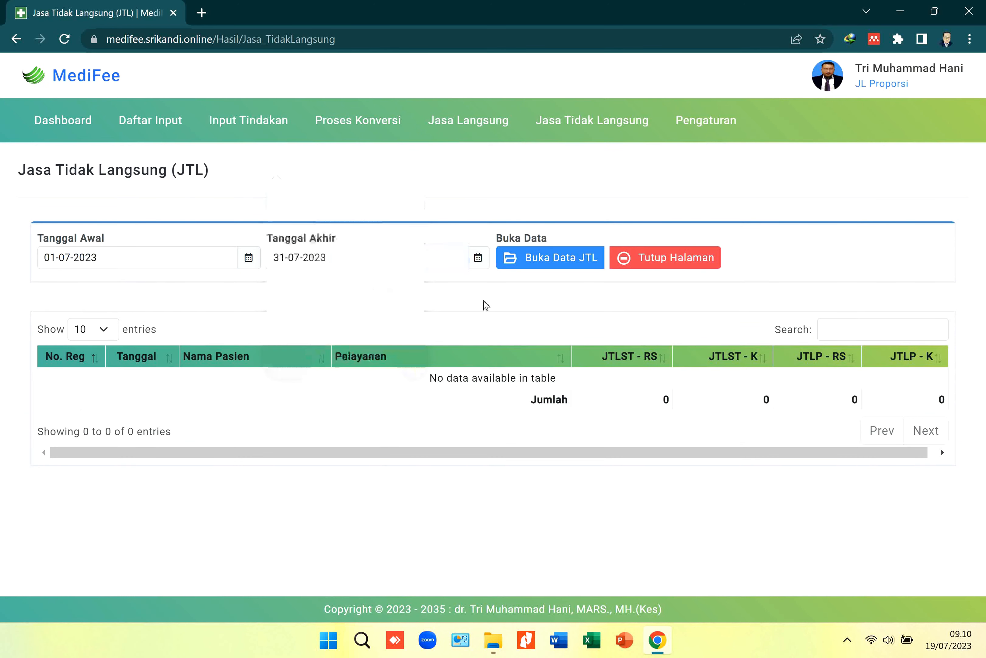
click(569, 262)
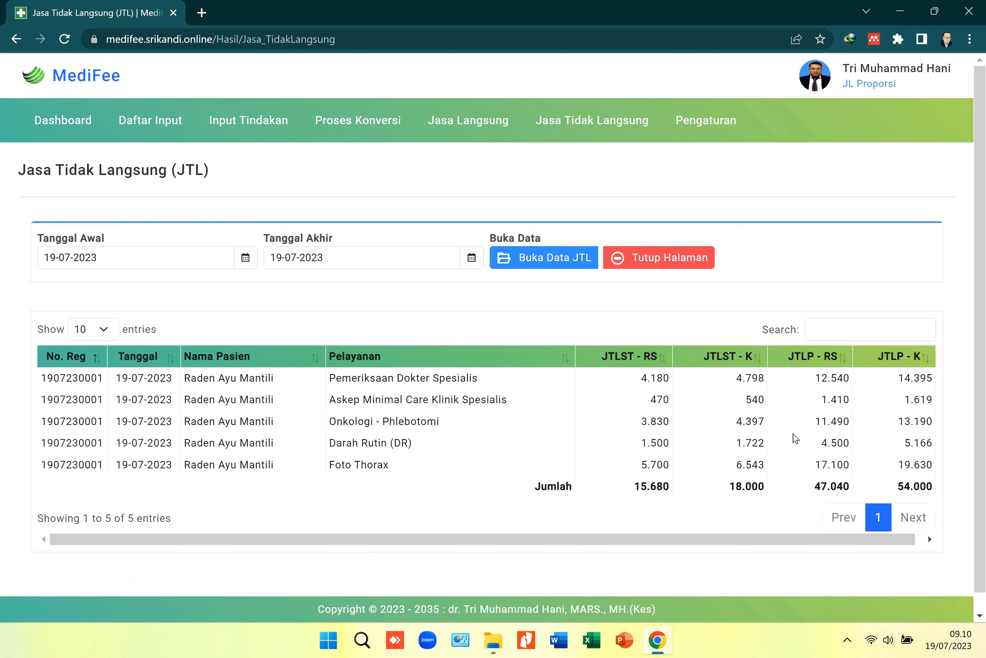
click(640, 257)
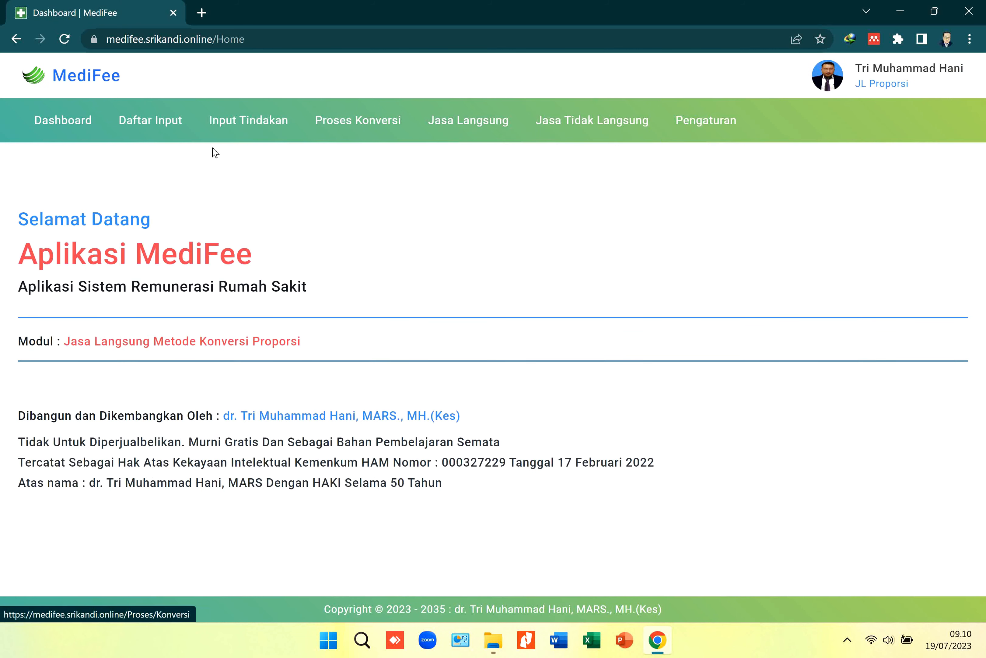
View the logged-in account's user profile and close its page
mouse_move(895, 73)
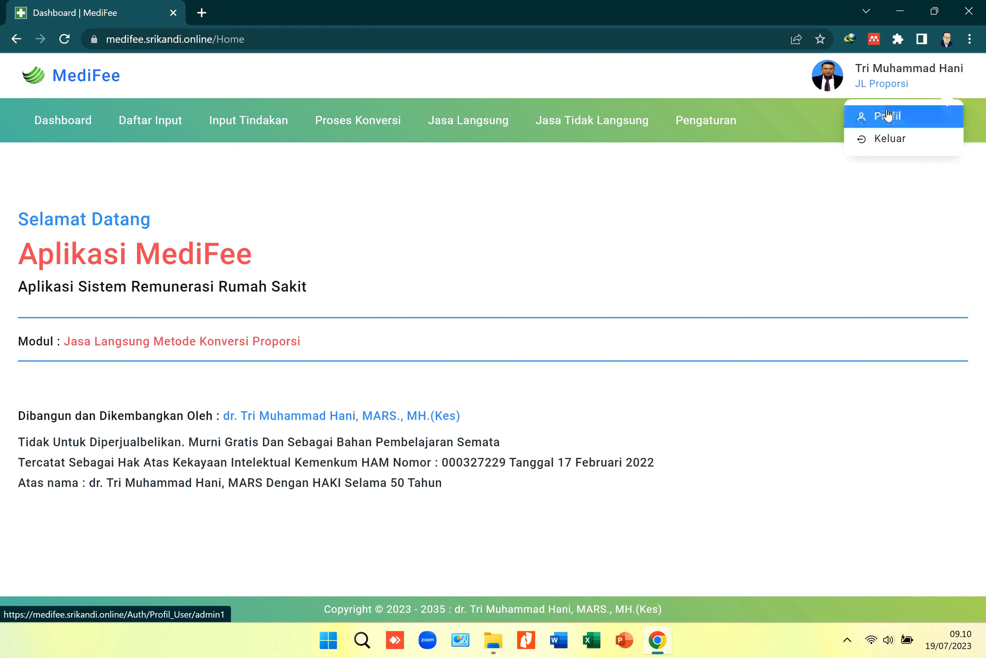
click(859, 115)
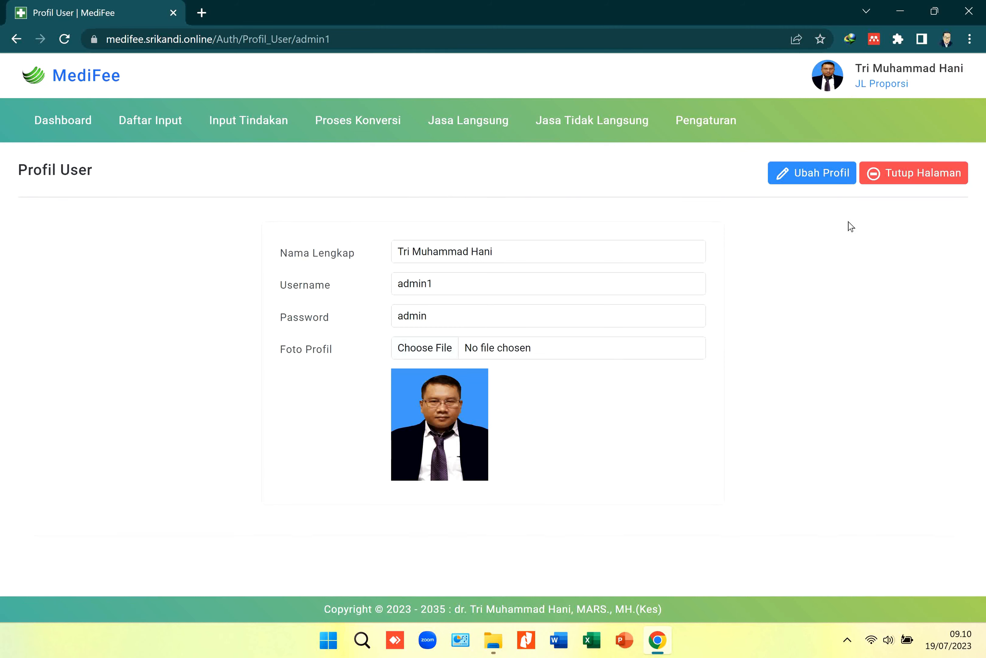
click(898, 171)
mouse_move(891, 81)
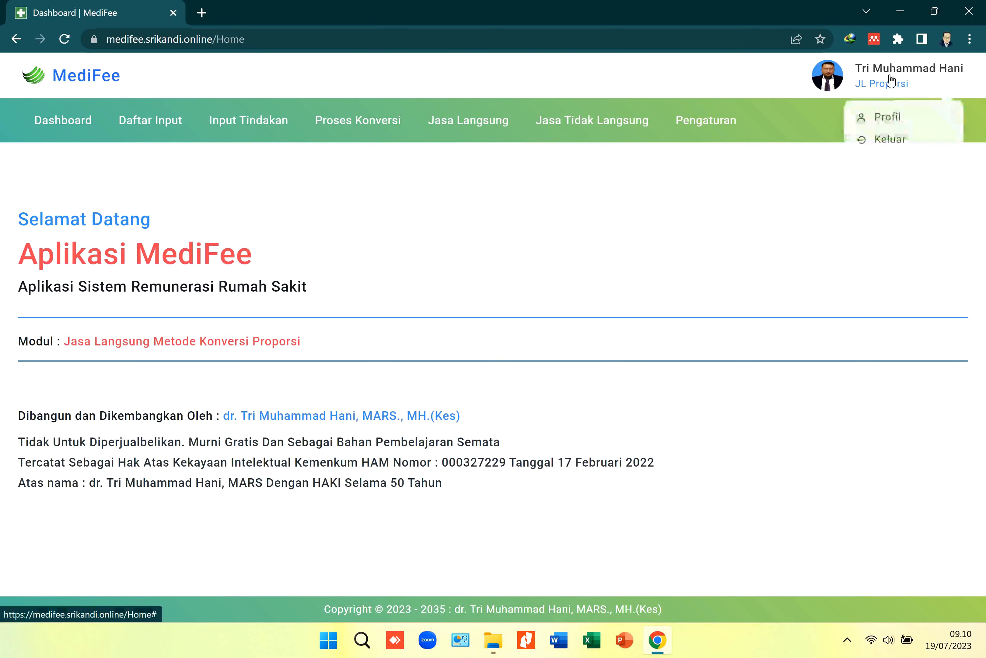